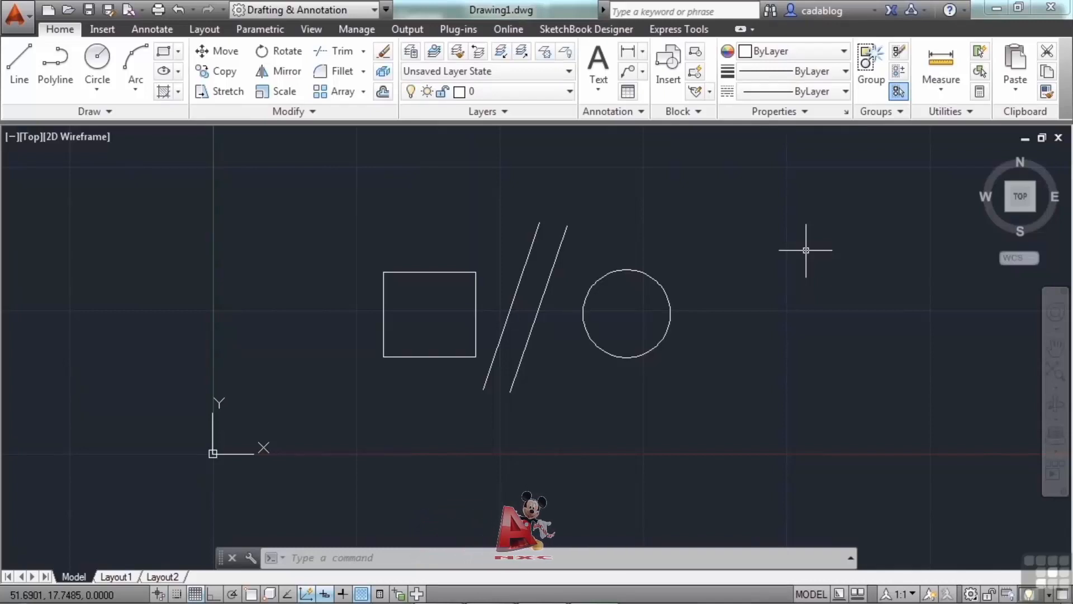
# Select the circle, the rectangle and the two parallel slanted lines, and clear the selection
pyautogui.click(656, 281)
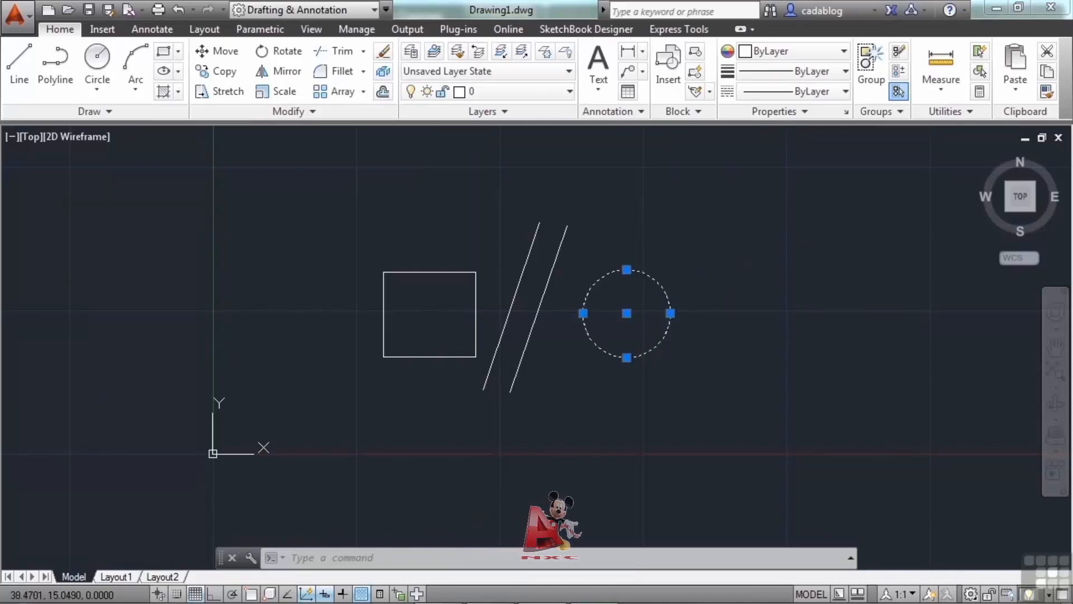
pyautogui.click(439, 272)
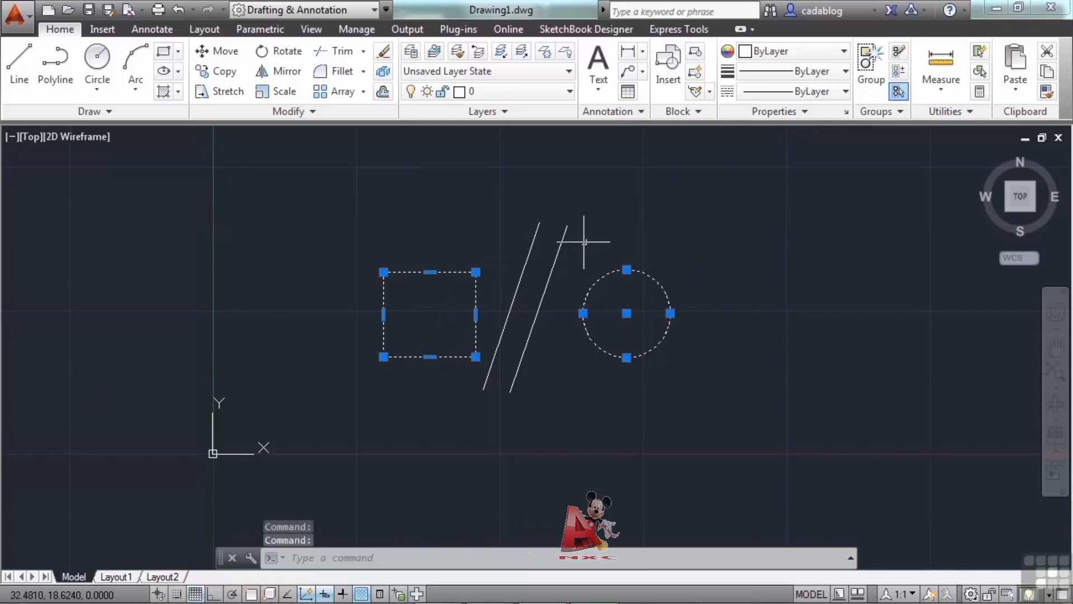
pyautogui.click(566, 230)
pyautogui.click(523, 242)
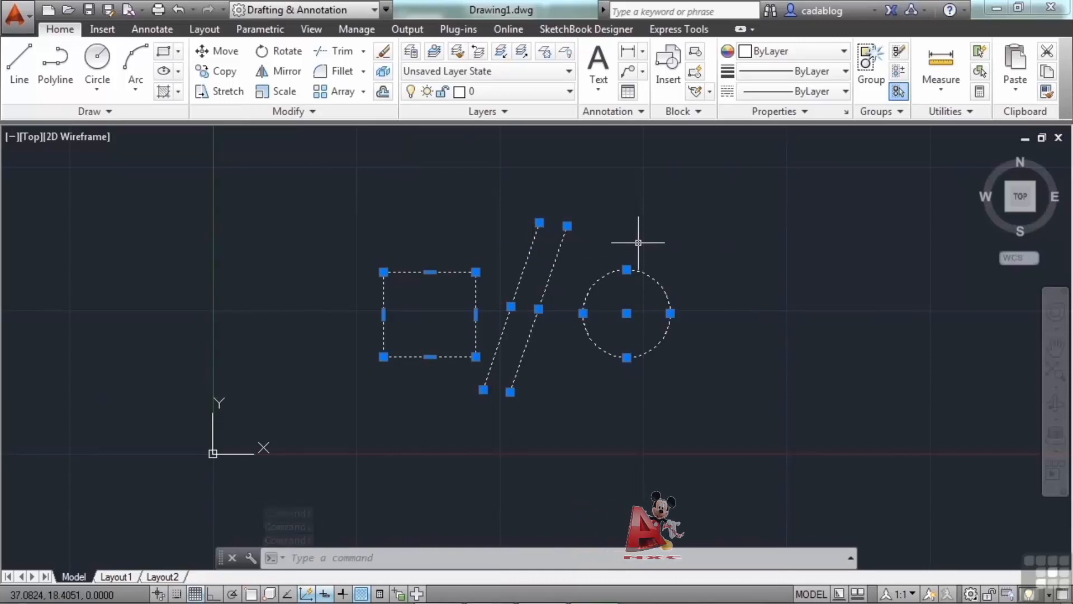
pyautogui.press('Escape')
pyautogui.press('Escape')
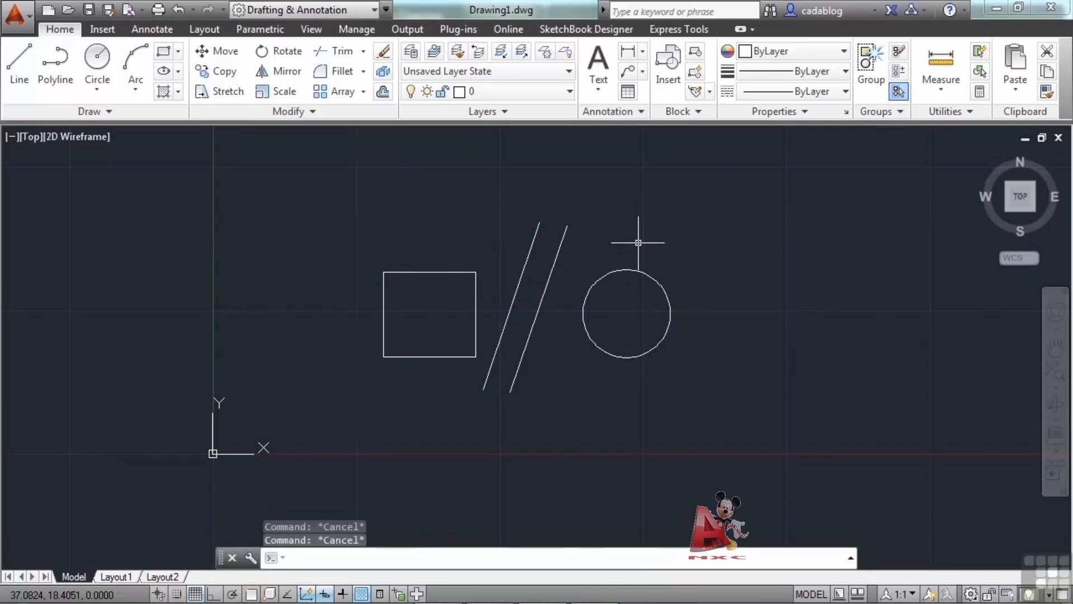
# View the drawing area's shortcut menu with nothing selected and dismiss it
pyautogui.rightClick(639, 244)
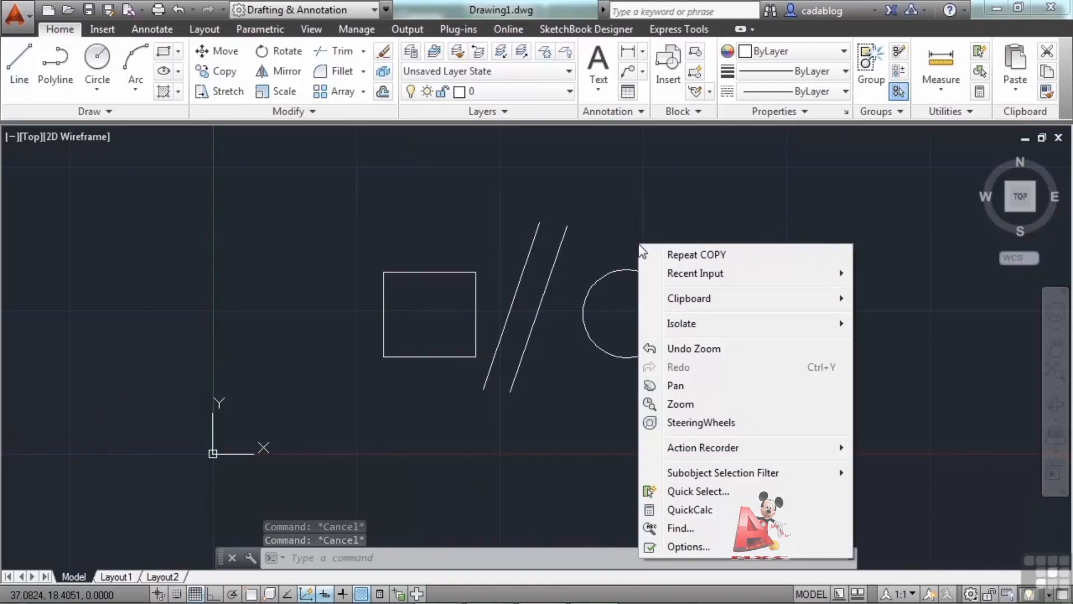
pyautogui.click(602, 421)
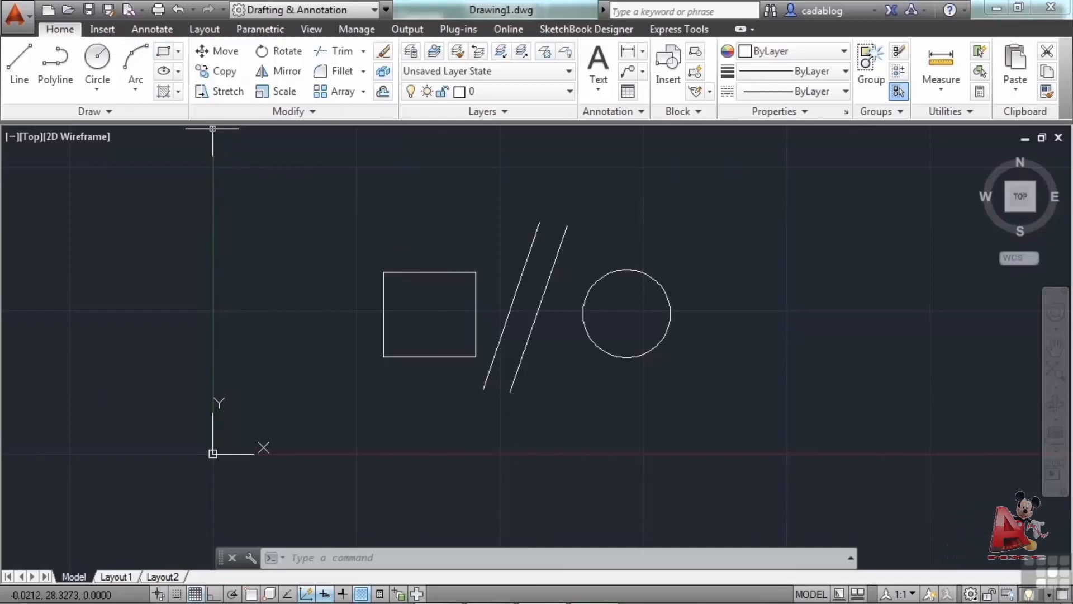
# Open the Options dialog and look through its settings categories from Files to User Preferences
pyautogui.click(15, 15)
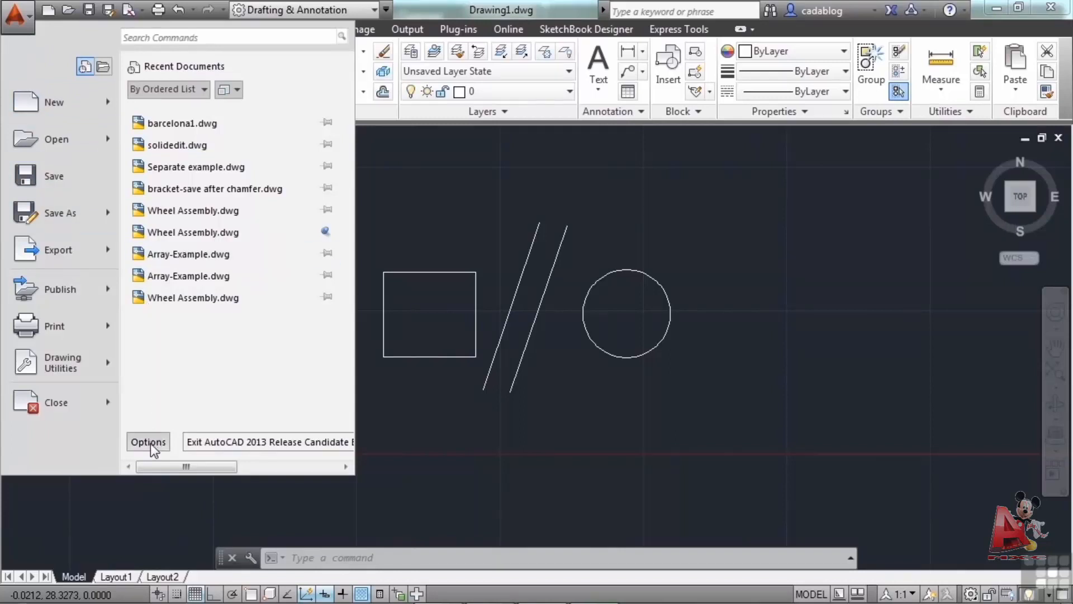
pyautogui.click(148, 441)
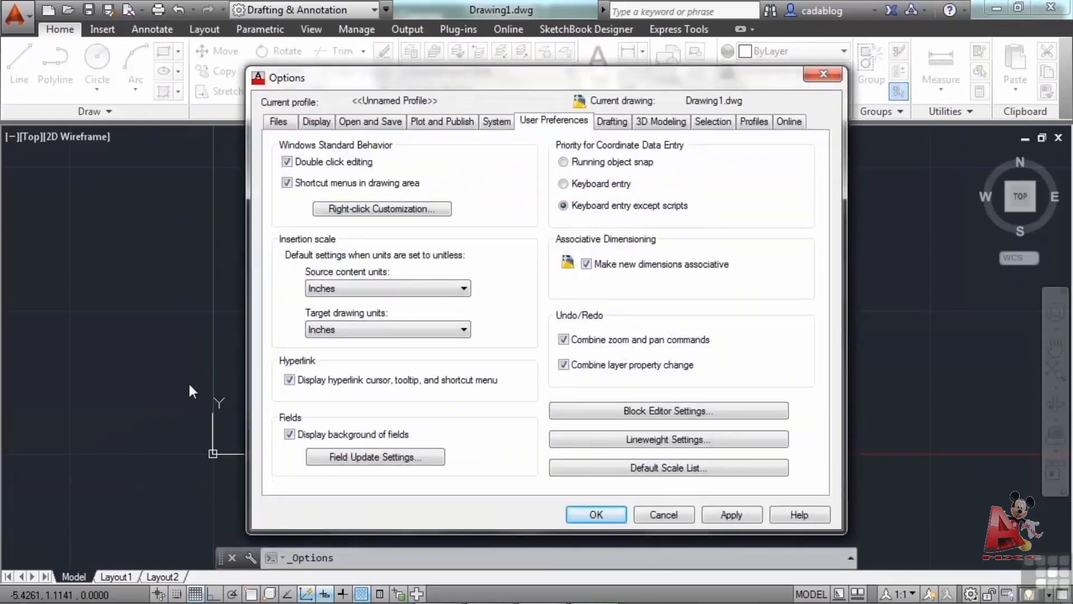
pyautogui.click(278, 121)
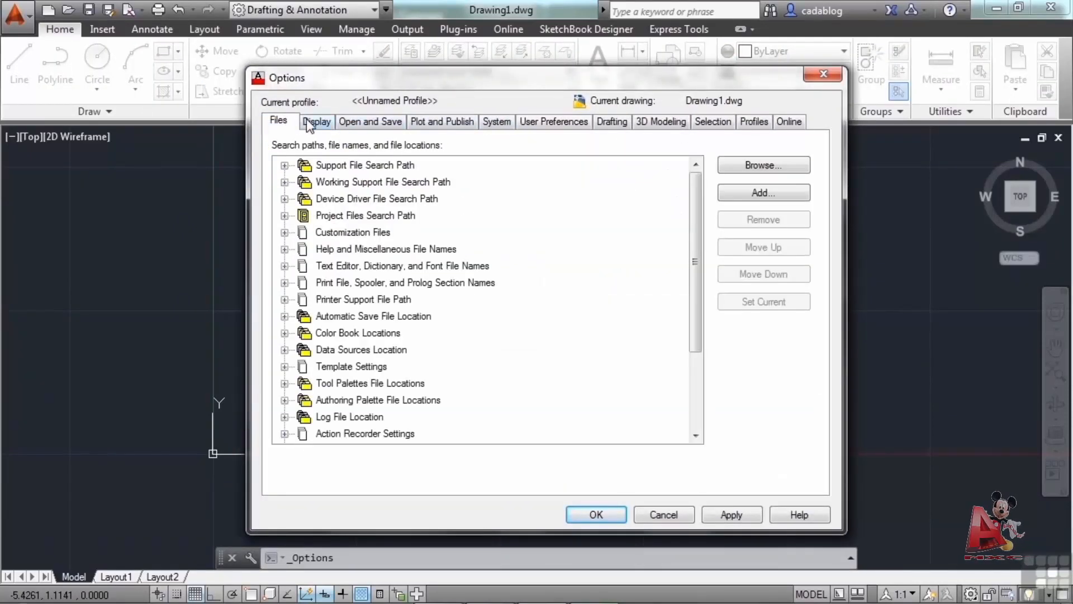
pyautogui.click(309, 121)
pyautogui.click(356, 121)
pyautogui.click(427, 125)
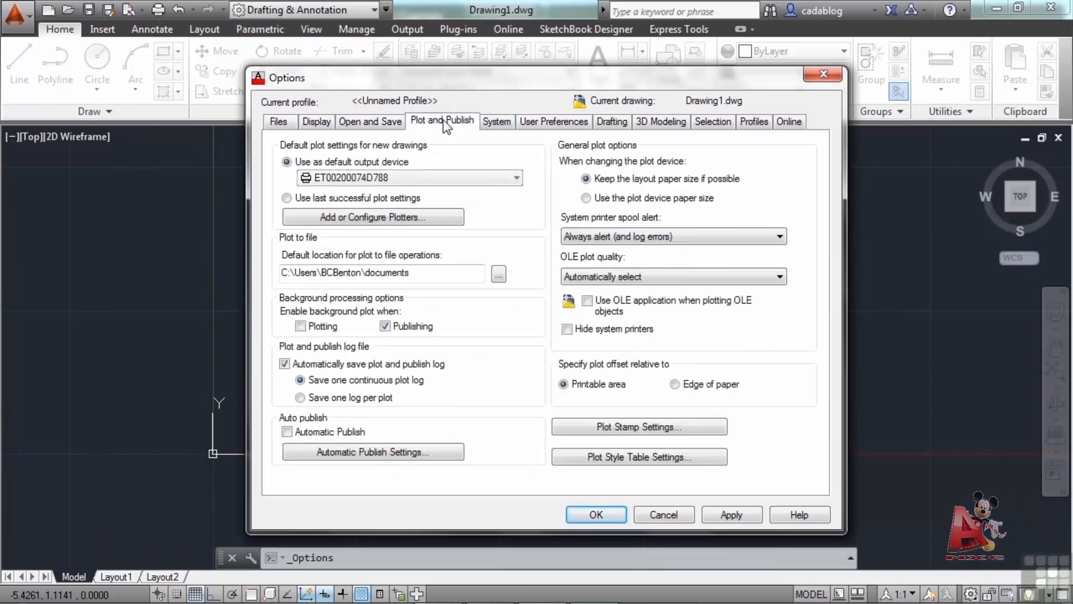
pyautogui.click(495, 124)
pyautogui.click(553, 123)
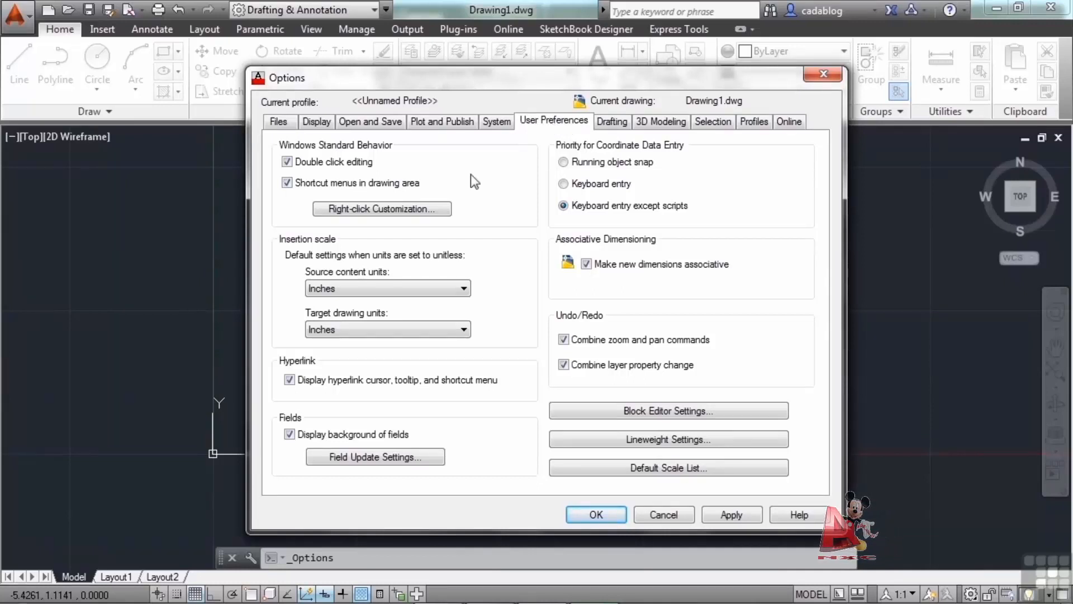
# Customize the right-click behavior: set Default Mode to Repeat Last Command and Edit Mode to Shortcut Menu
pyautogui.click(417, 211)
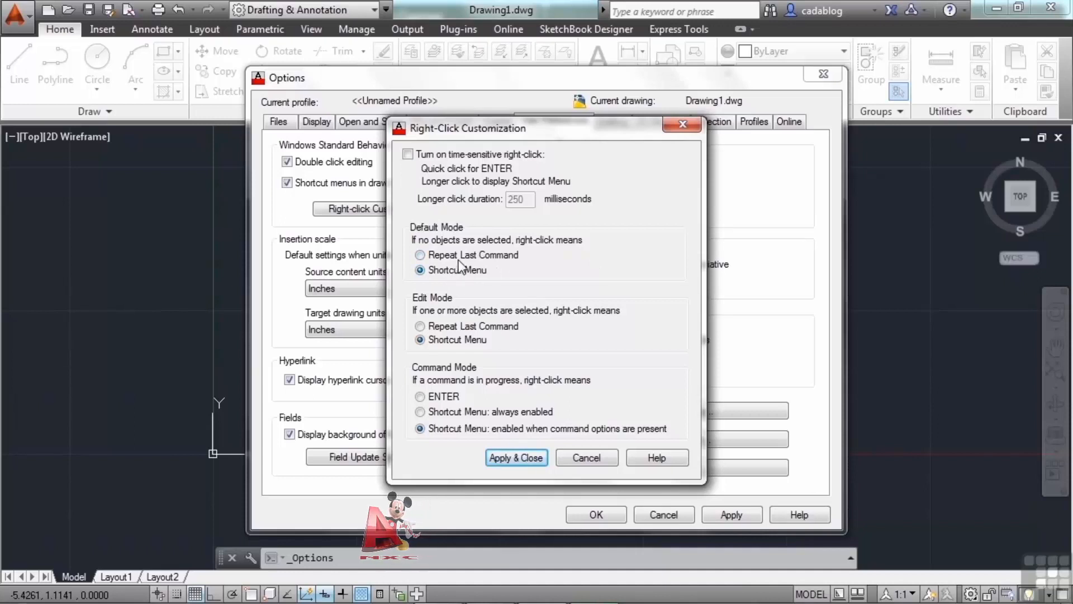
pyautogui.click(441, 254)
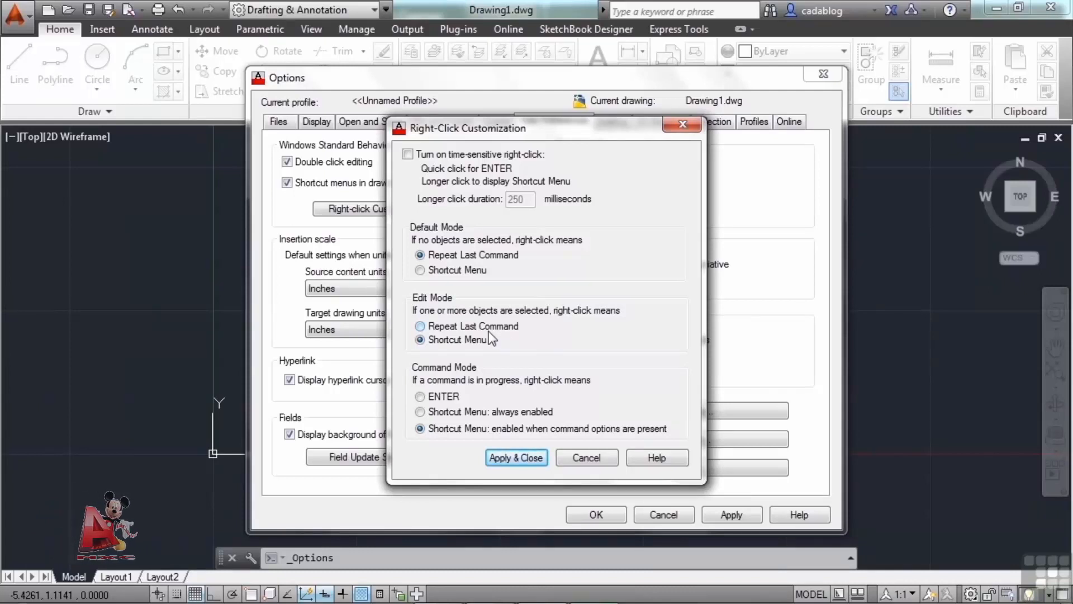
pyautogui.click(471, 331)
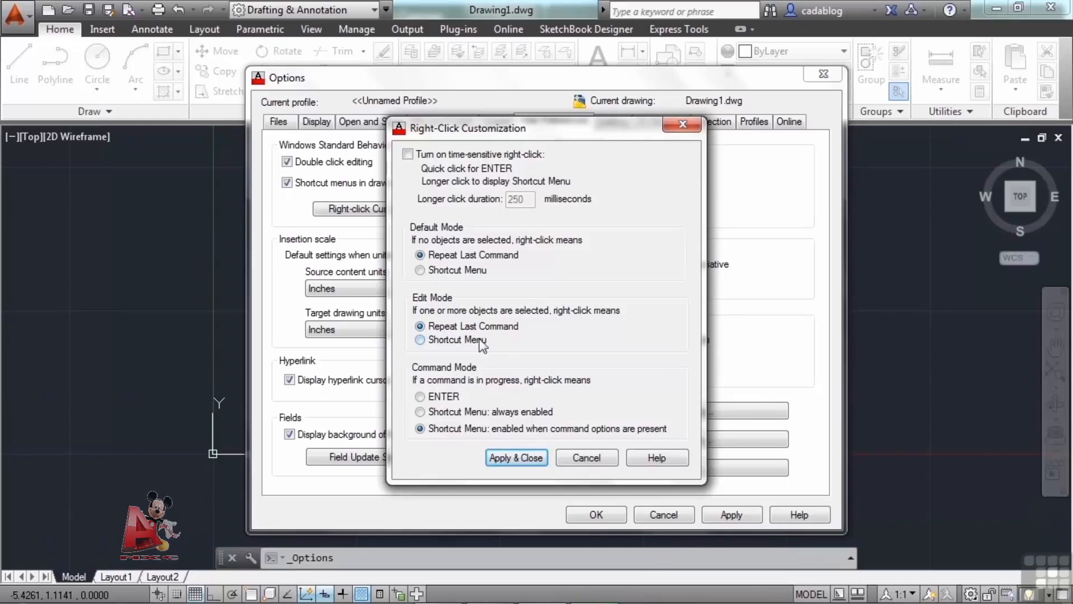
pyautogui.click(481, 339)
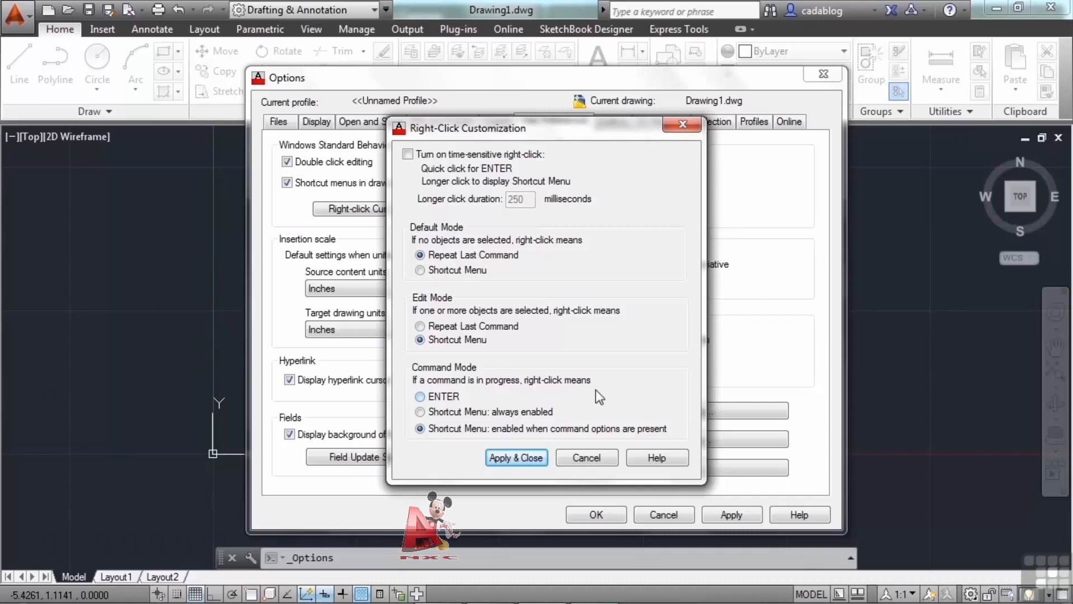
# Turn on time-sensitive right-click with a 250 millisecond duration, set Edit Mode to Repeat Last Command, and apply the options
pyautogui.click(408, 155)
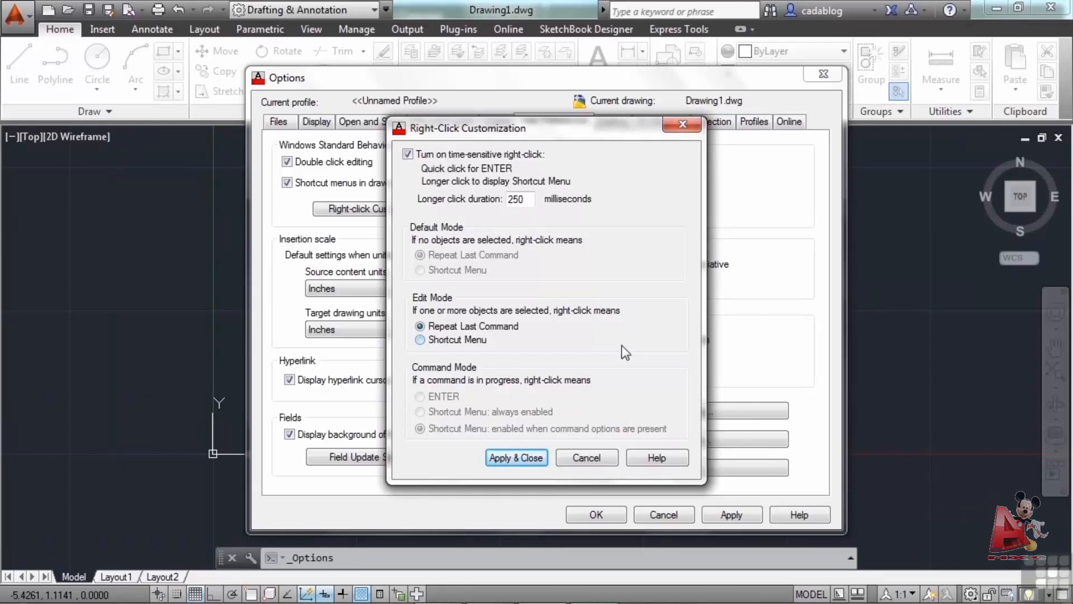
pyautogui.click(519, 460)
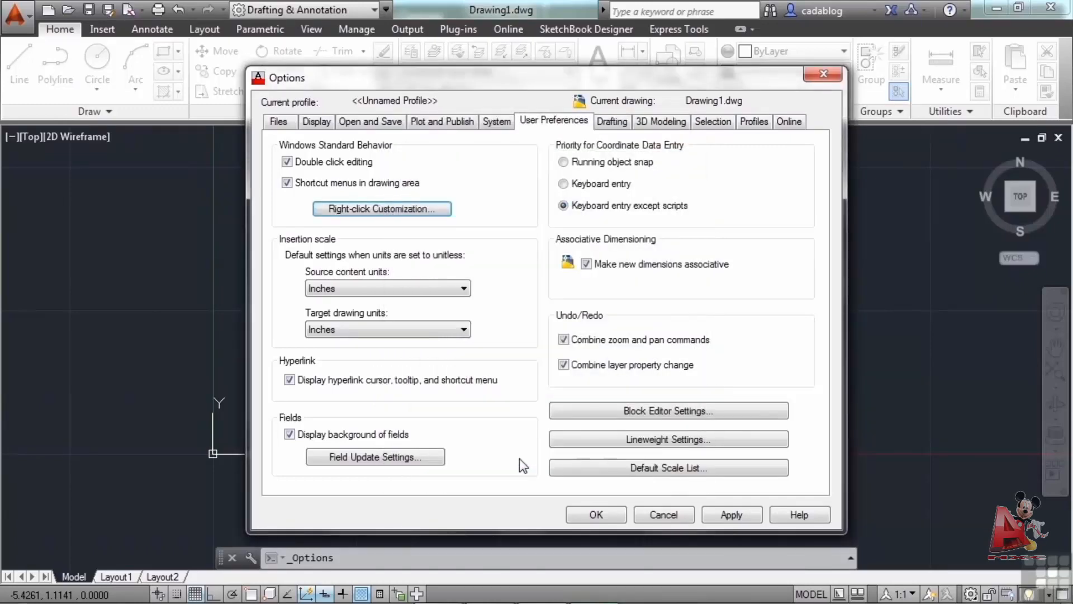
pyautogui.click(602, 515)
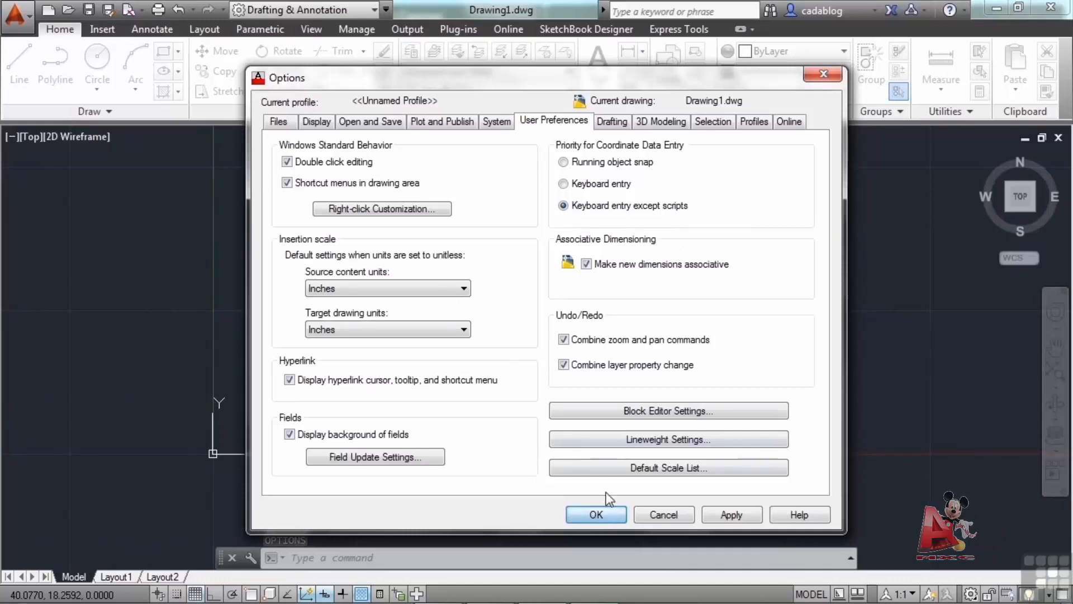
pyautogui.click(609, 512)
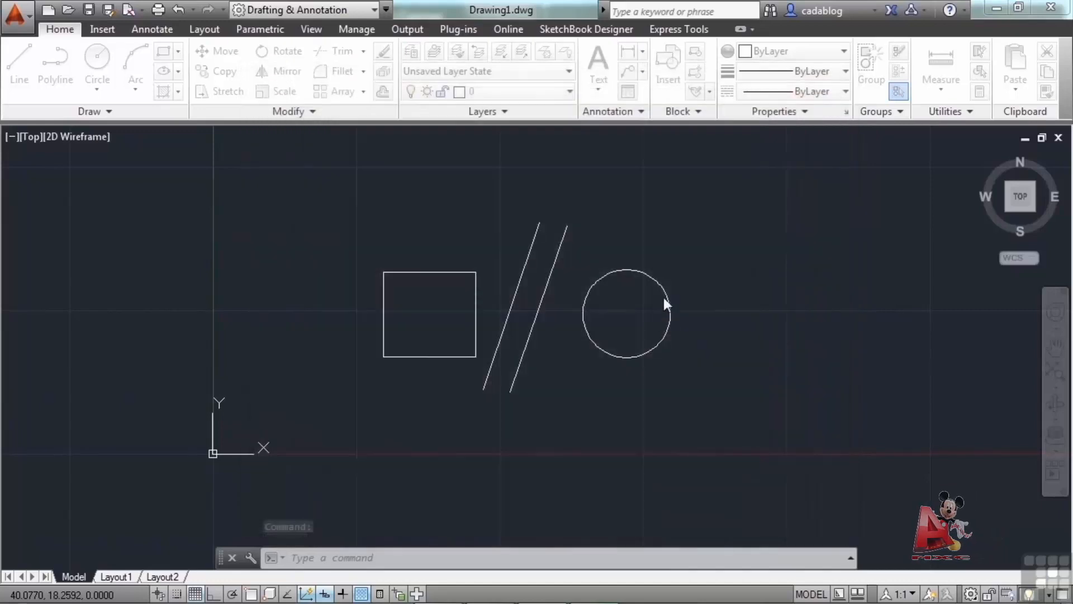
# Restart the LINE command from the recent input and draw one slanted line beside the circle, on the side away from the rectangle
pyautogui.rightClick(677, 236)
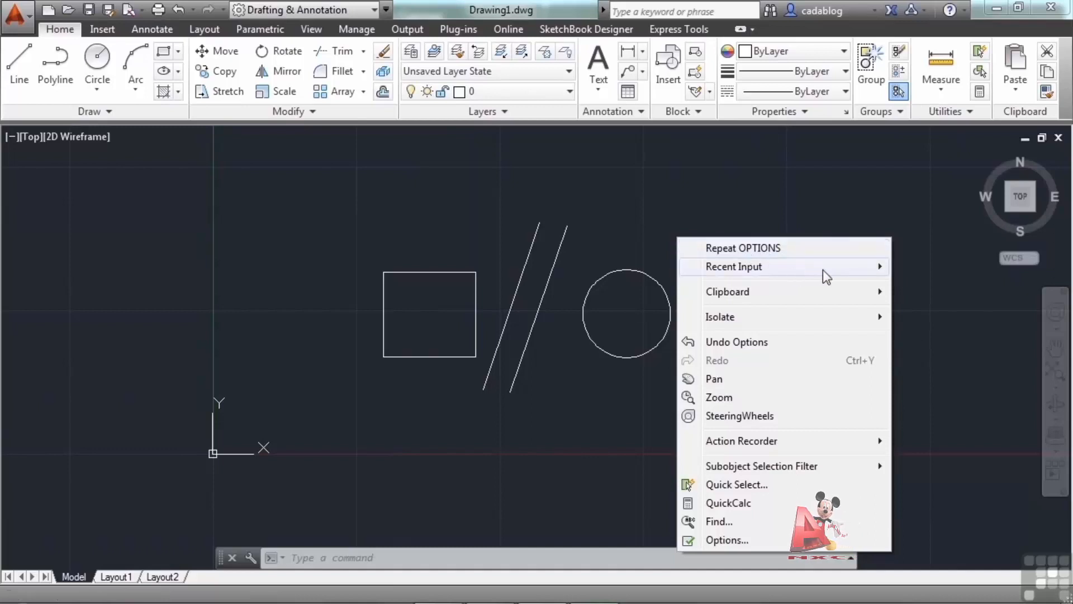
pyautogui.moveTo(822, 269)
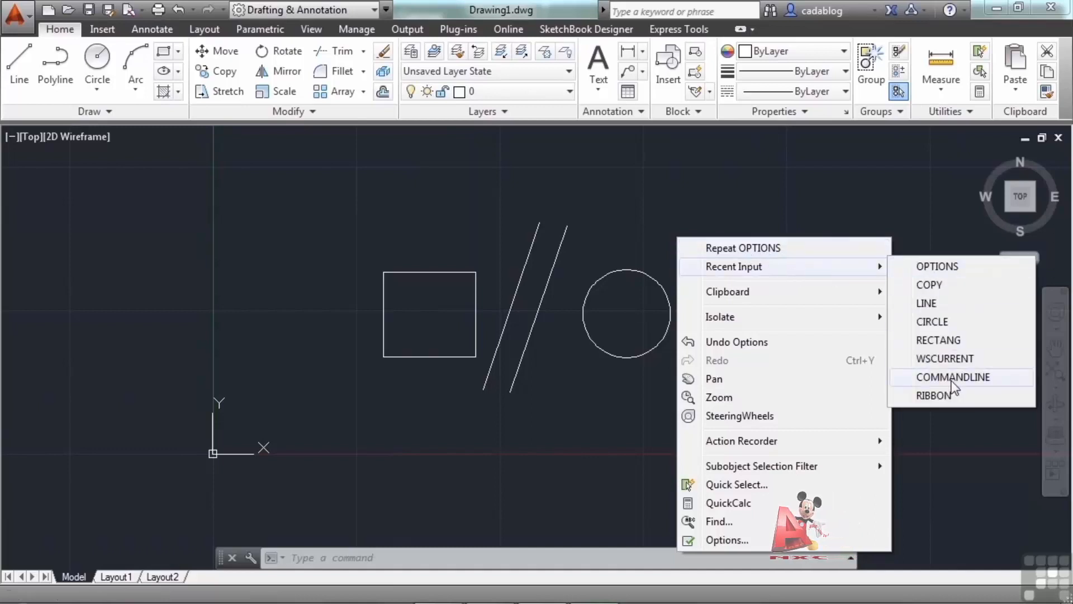
pyautogui.click(929, 304)
pyautogui.click(767, 286)
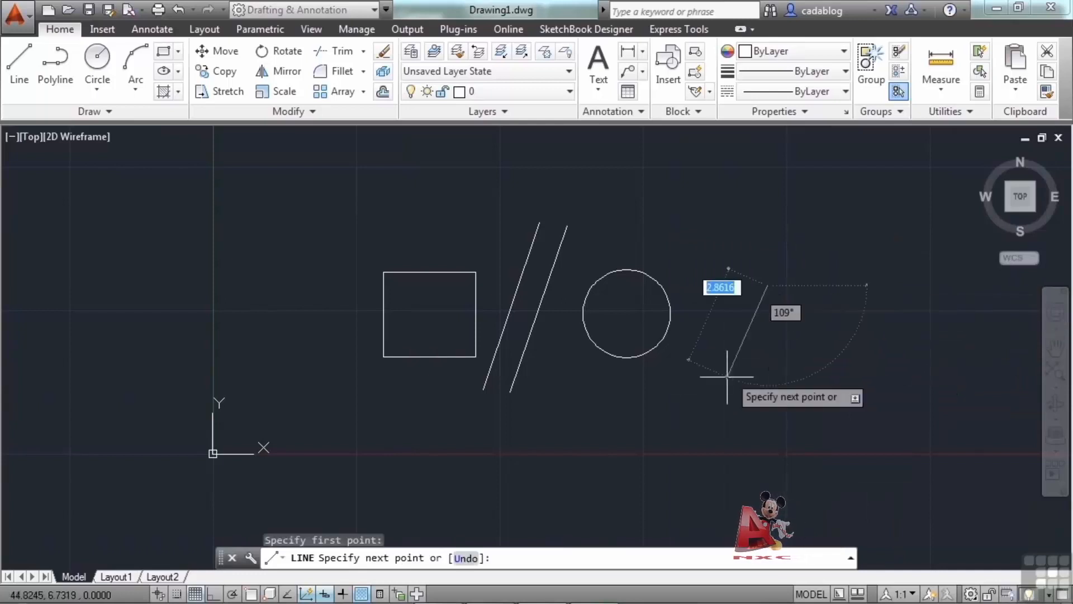
pyautogui.click(686, 421)
pyautogui.press('Return')
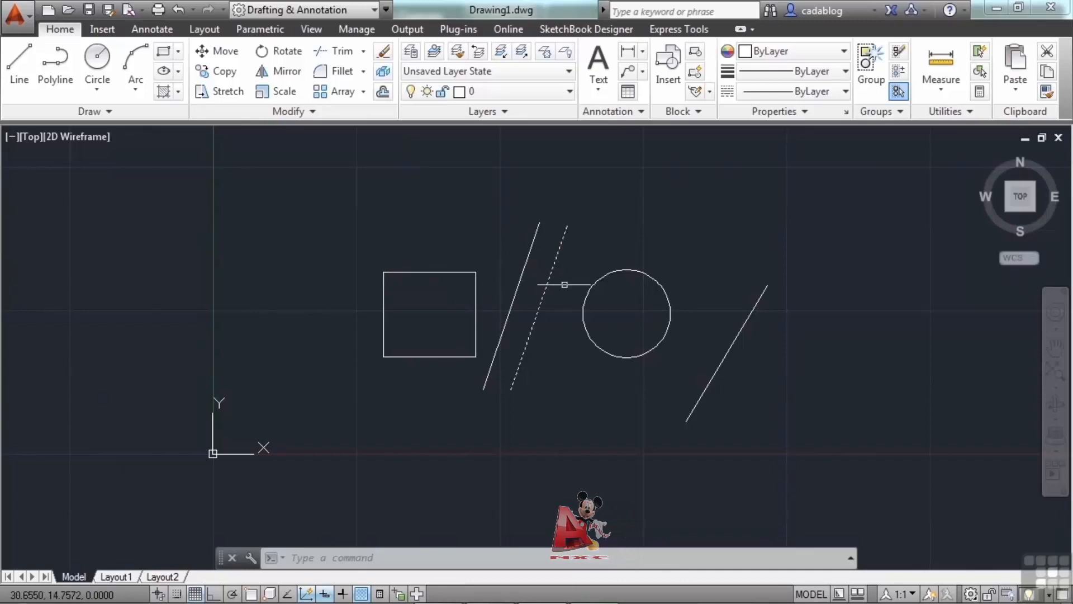
# Select the newly drawn slanted line and clear the selection
pyautogui.click(737, 337)
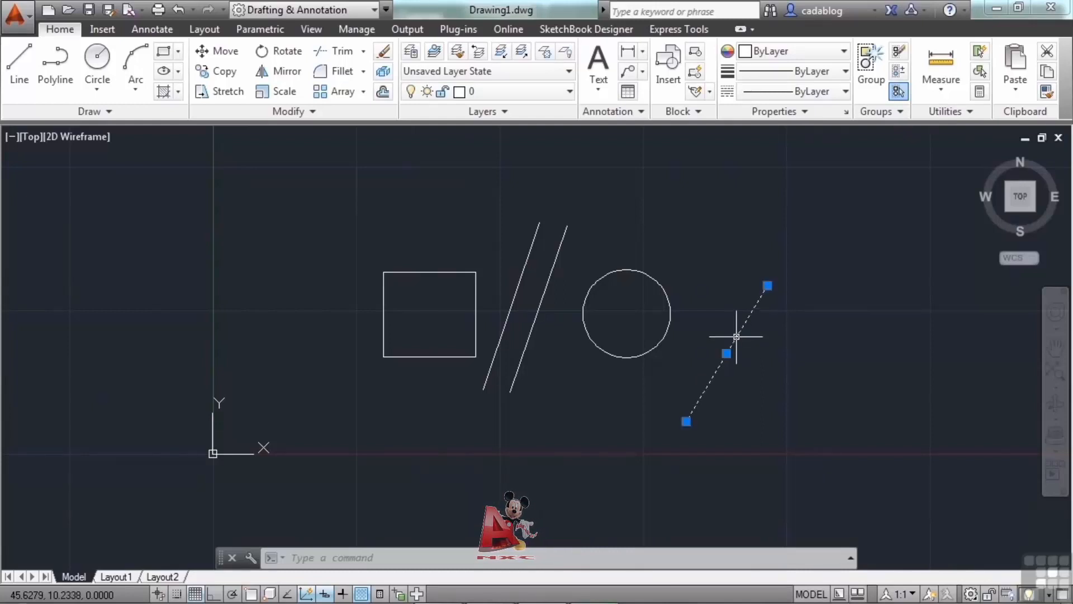
pyautogui.press('Escape')
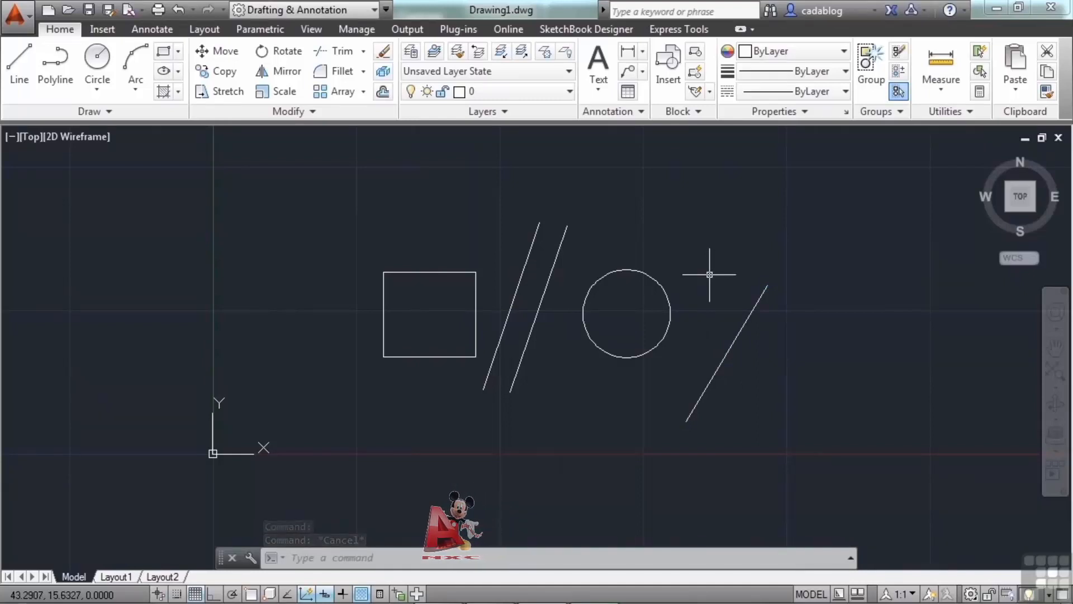
# Zoom and pan around the drawing to examine the rectangle, the parallel lines, the circle and the new slanted line
pyautogui.scroll(-2, 709, 275)
pyautogui.scroll(4, 709, 275)
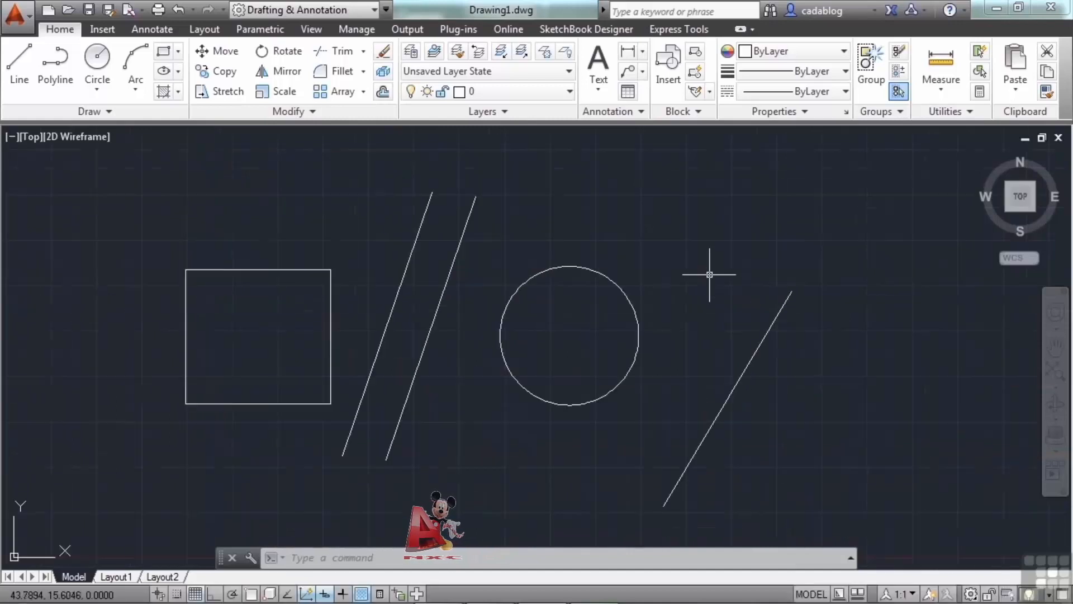
pyautogui.scroll(-4, 710, 275)
pyautogui.scroll(6, 711, 278)
pyautogui.scroll(-4, 711, 278)
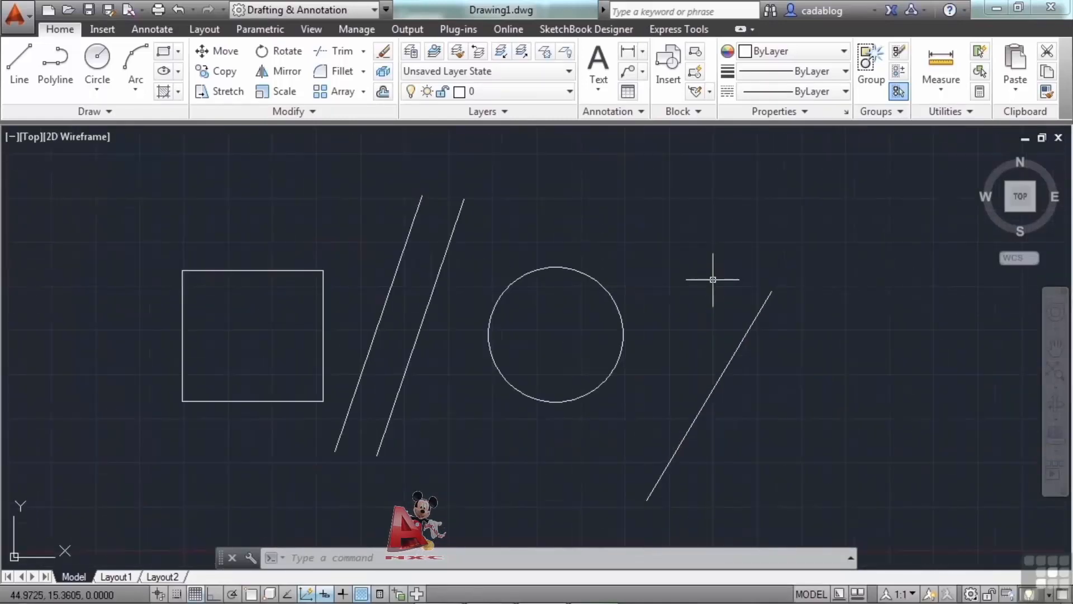
pyautogui.scroll(2, 713, 279)
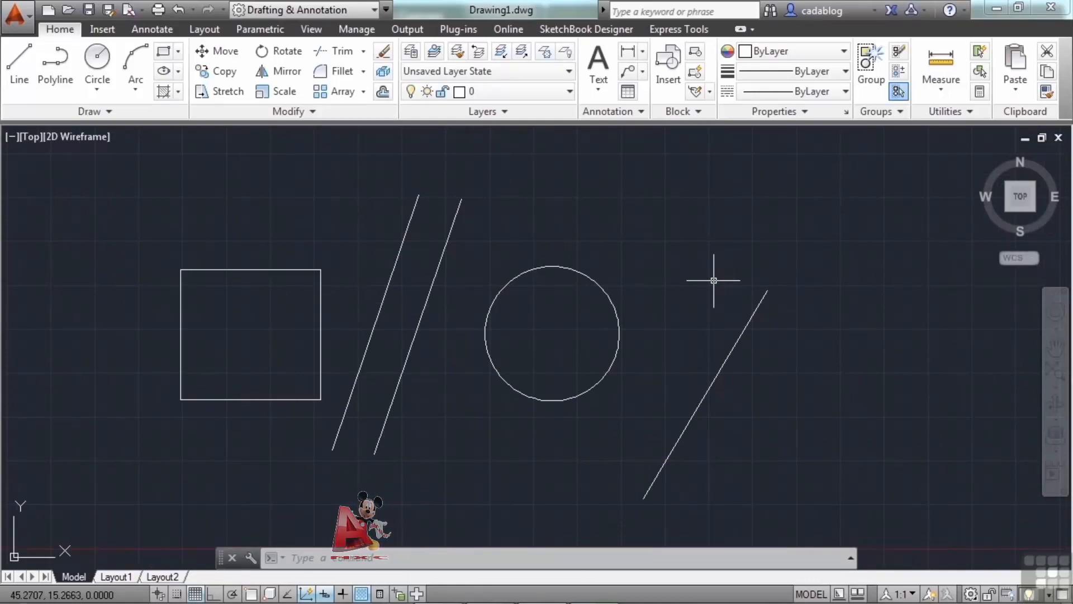
pyautogui.scroll(4, 551, 311)
pyautogui.scroll(-6, 565, 315)
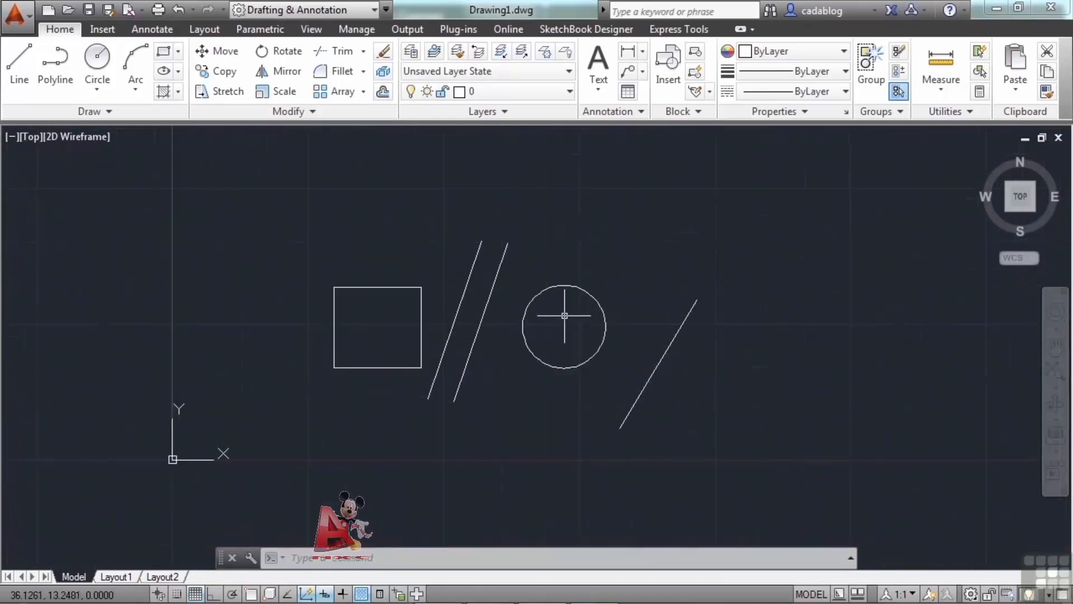
pyautogui.scroll(-2, 564, 315)
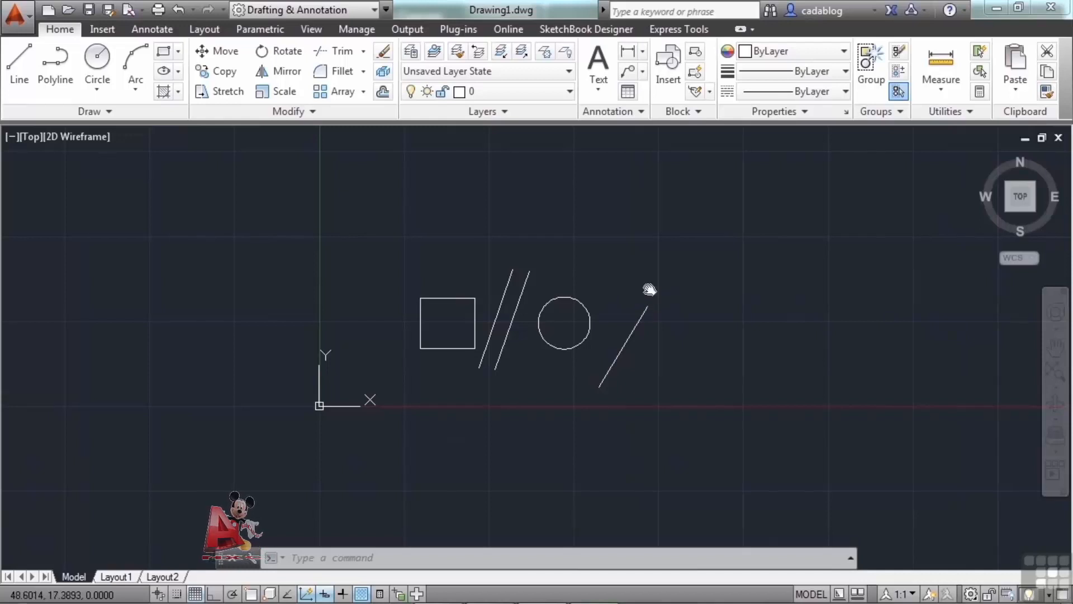
pyautogui.moveTo(647, 287)
pyautogui.mouseDown(button='middle')
pyautogui.moveTo(336, 257)
pyautogui.moveTo(826, 285)
pyautogui.moveTo(577, 257)
pyautogui.moveTo(694, 269)
pyautogui.moveTo(681, 304)
pyautogui.moveTo(654, 320)
pyautogui.moveTo(609, 300)
pyautogui.moveTo(602, 315)
pyautogui.mouseUp(button='middle')
pyautogui.scroll(5, 602, 314)
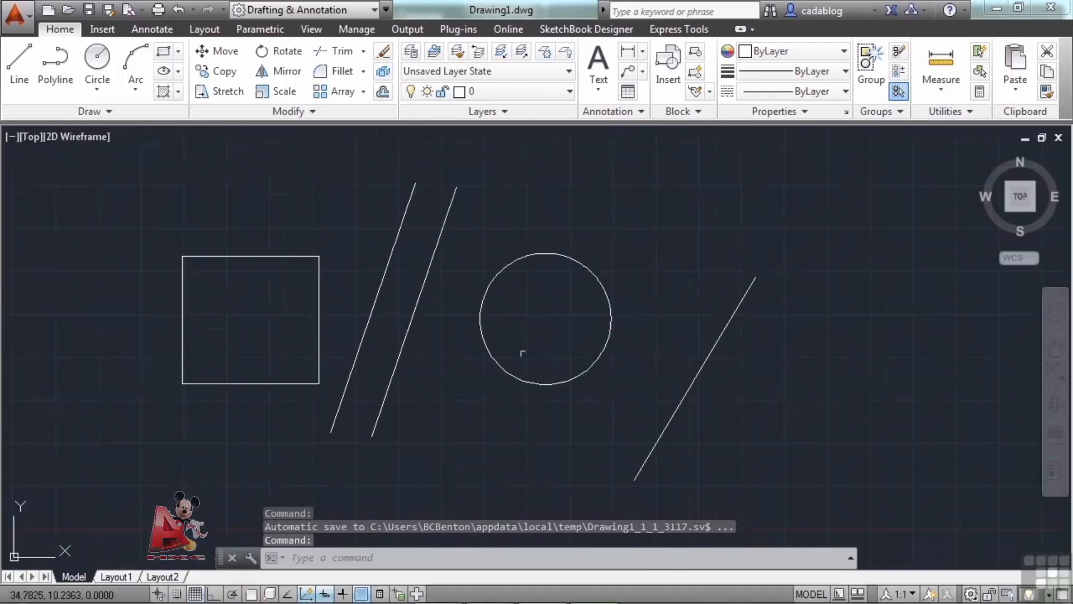
pyautogui.moveTo(300, 283)
pyautogui.mouseDown(button='middle')
pyautogui.moveTo(666, 320)
pyautogui.moveTo(876, 324)
pyautogui.mouseUp(button='middle')
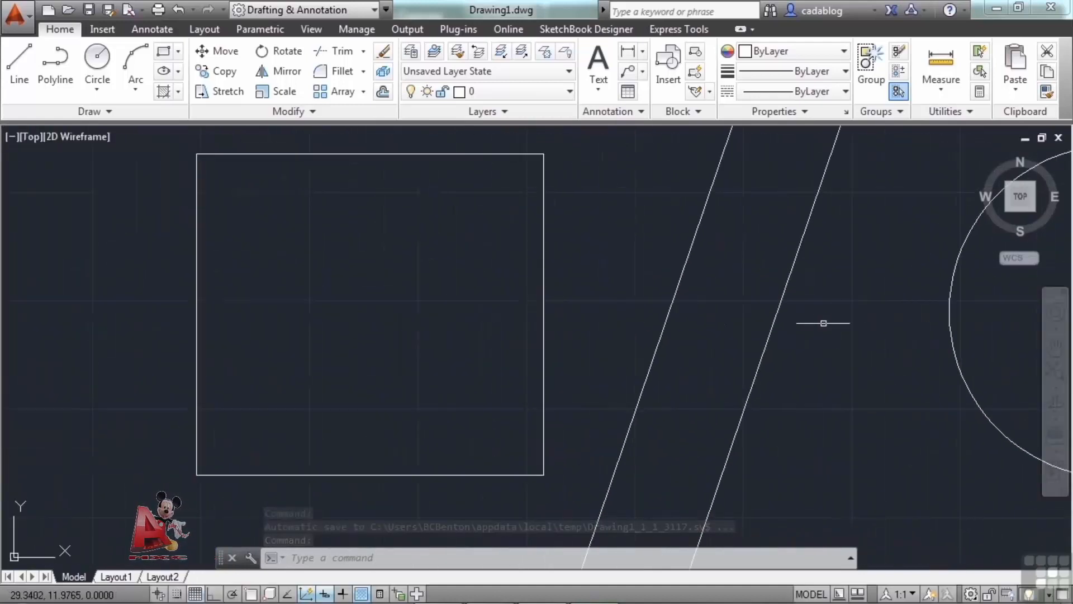
pyautogui.scroll(3, 532, 447)
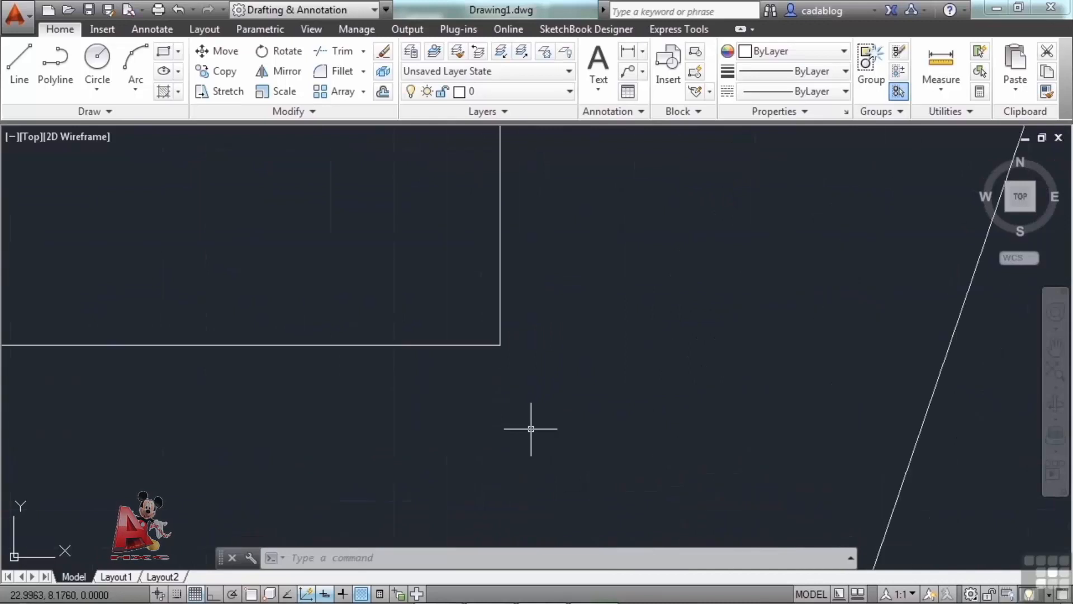
pyautogui.scroll(-4, 532, 313)
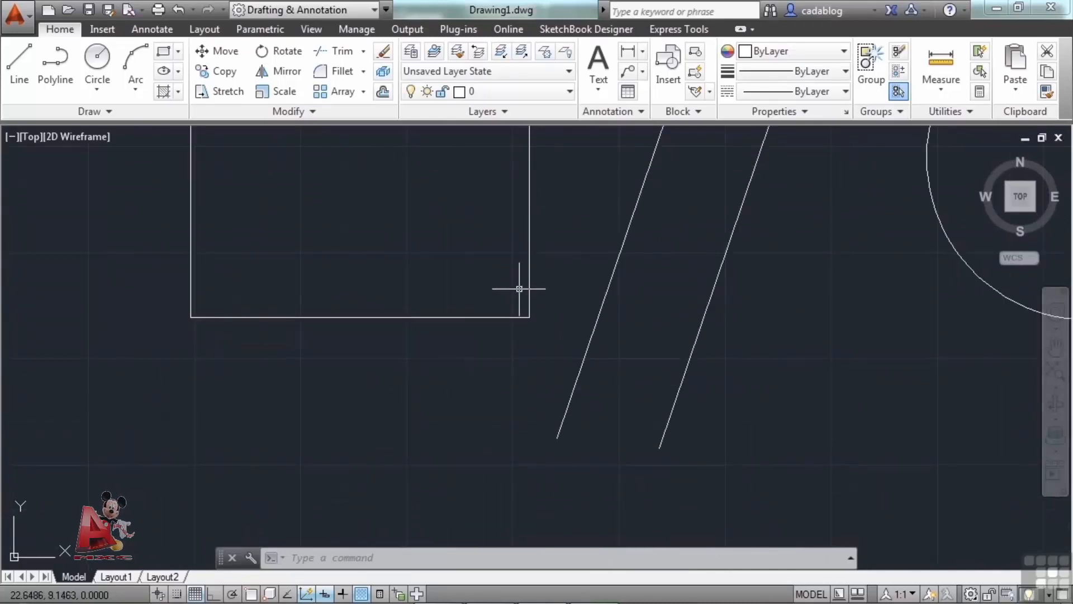
pyautogui.middleClick(480, 257)
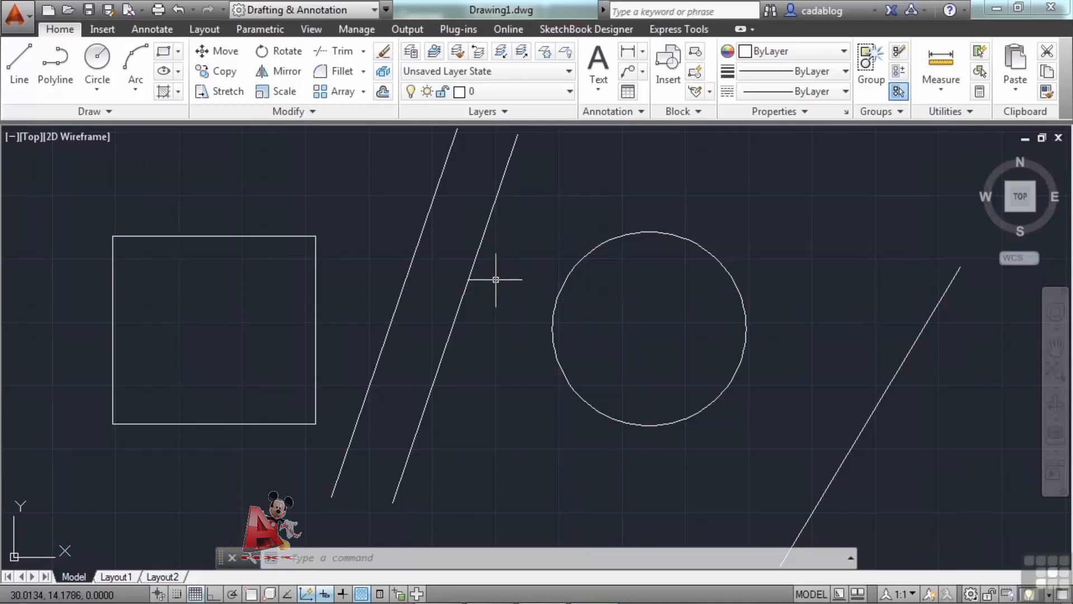
# Zoom in on the rectangle's upper corner, pan around it, and return to the drawing extents
pyautogui.moveTo(356, 260); pyautogui.dragTo(722, 306, button='middle')
pyautogui.moveTo(470, 295)
pyautogui.mouseDown(button='middle')
pyautogui.moveTo(688, 307)
pyautogui.moveTo(338, 267)
pyautogui.moveTo(360, 261)
pyautogui.mouseUp(button='middle')
pyautogui.scroll(5, 317, 246)
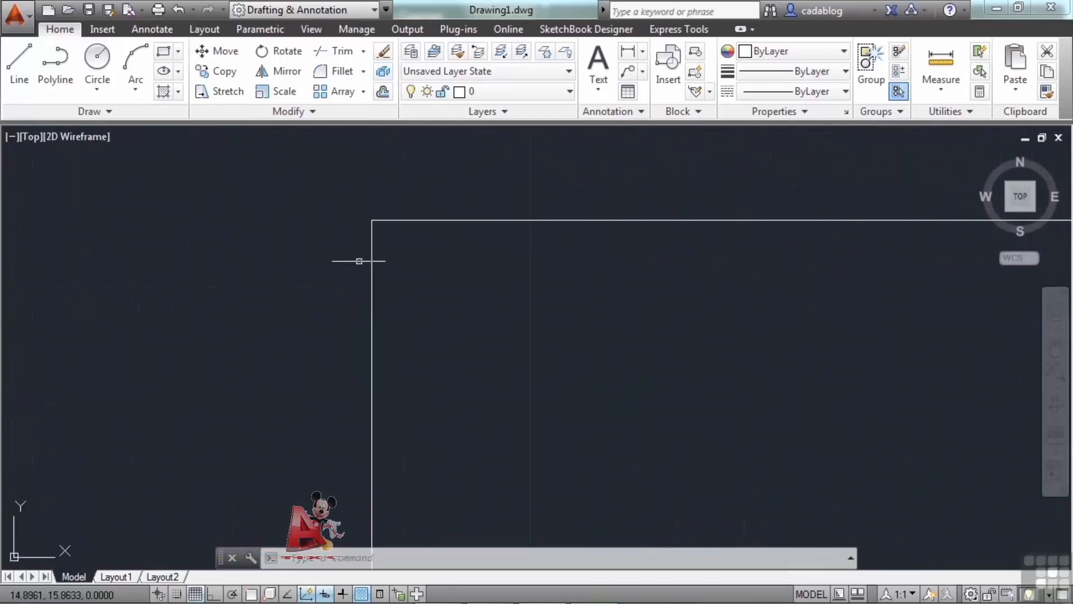
pyautogui.moveTo(375, 202)
pyautogui.mouseDown(button='middle')
pyautogui.moveTo(360, 244)
pyautogui.moveTo(341, 251)
pyautogui.mouseUp(button='middle')
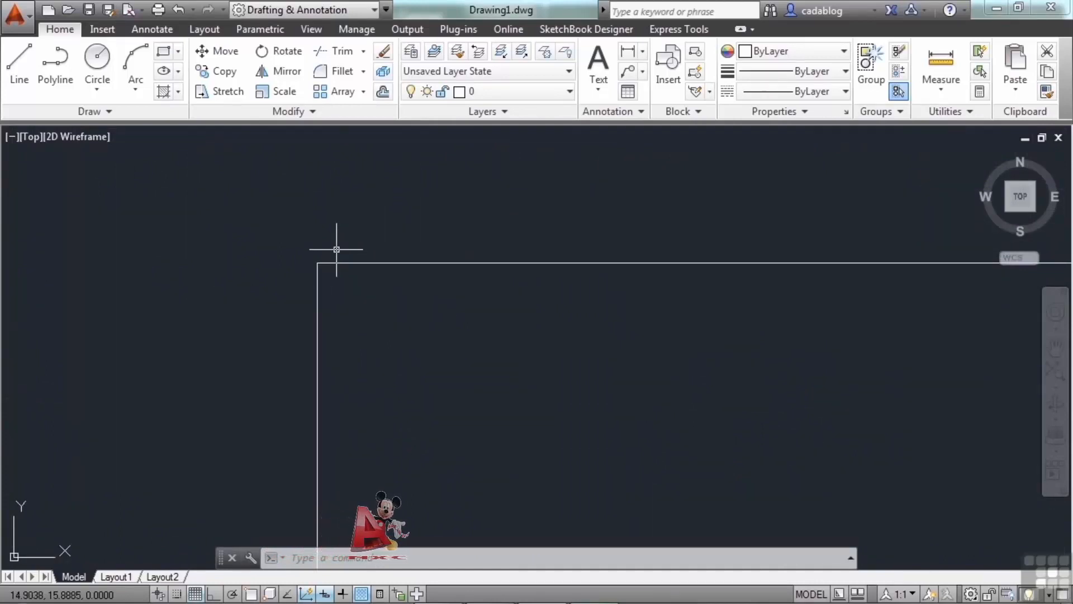
pyautogui.moveTo(528, 365); pyautogui.dragTo(370, 239, button='middle')
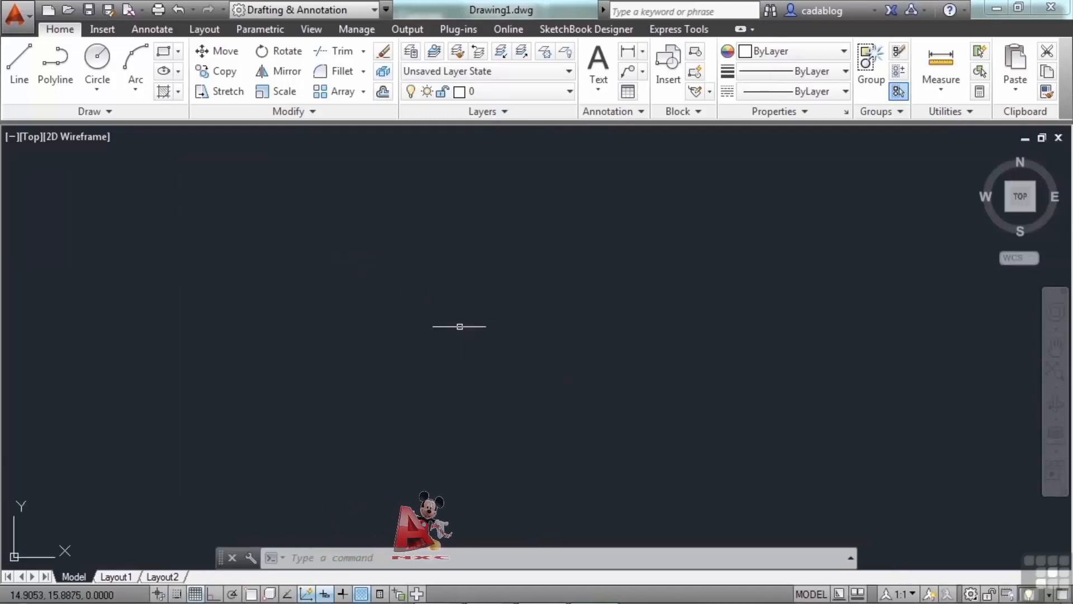
pyautogui.moveTo(521, 337); pyautogui.dragTo(422, 306, button='middle')
pyautogui.middleClick(422, 306)
pyautogui.middleClick(423, 306)
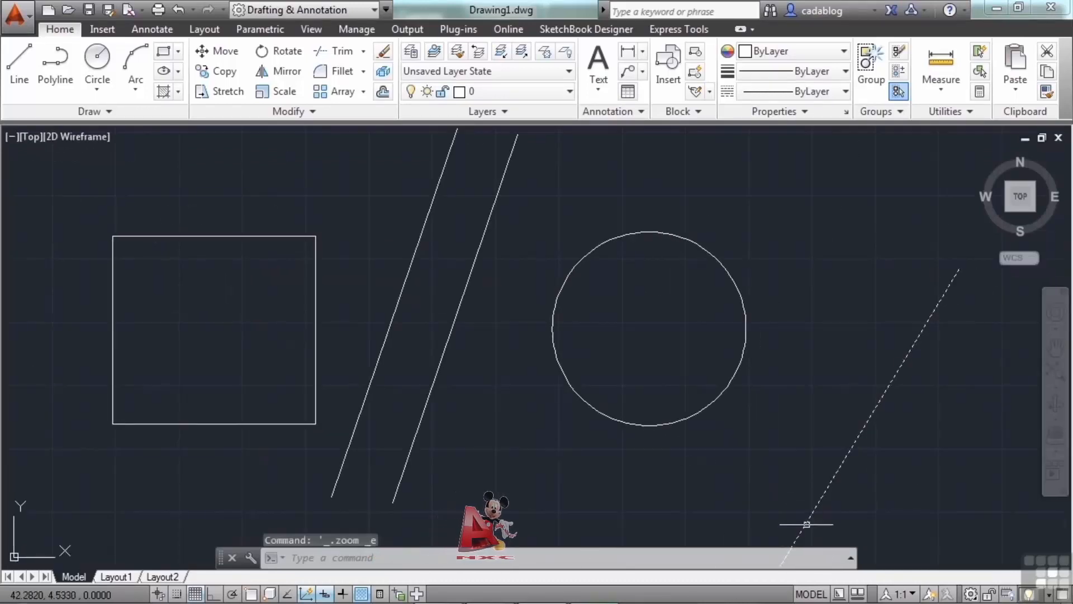
# Zoom and pan to the lower end of the slanted line beside the circle, and return to the drawing extents
pyautogui.moveTo(815, 522); pyautogui.dragTo(776, 369, button='middle')
pyautogui.scroll(5, 751, 431)
pyautogui.moveTo(719, 266); pyautogui.dragTo(732, 366, button='middle')
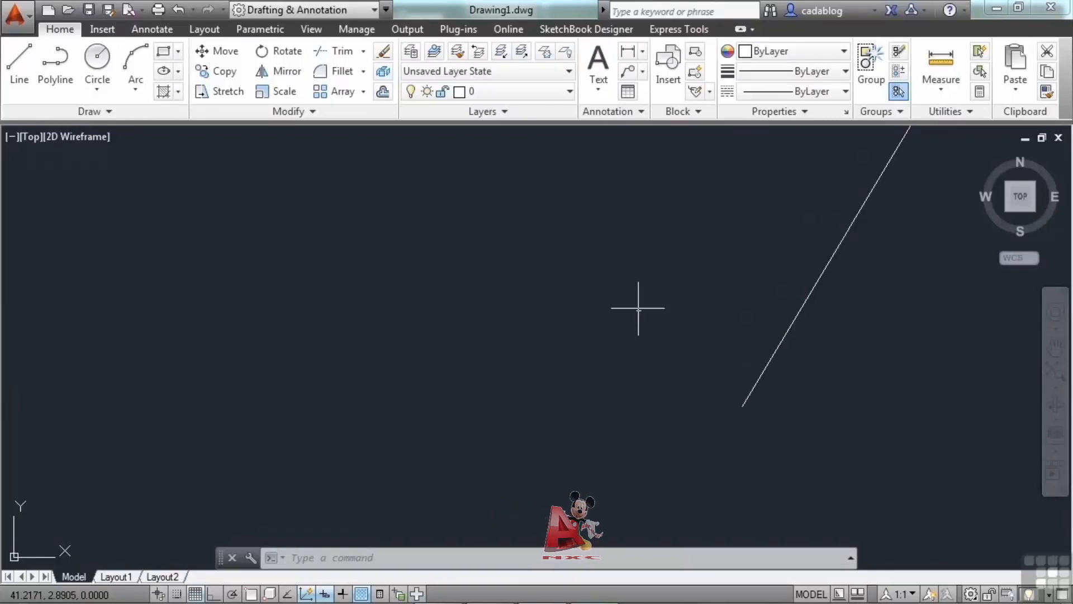
pyautogui.middleClick(614, 289)
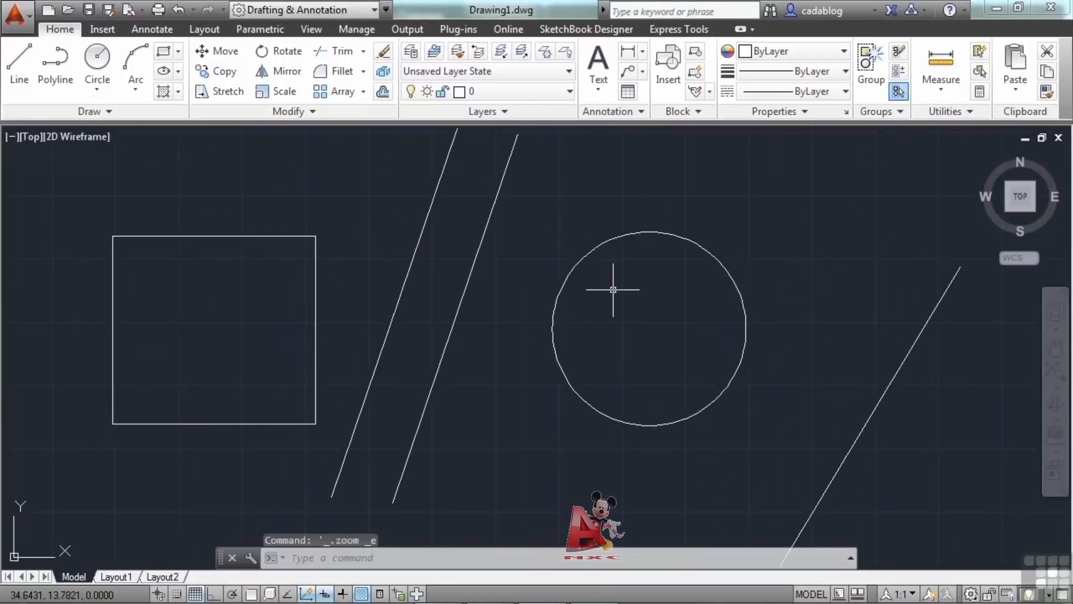
pyautogui.scroll(-5, 613, 288)
pyautogui.scroll(5, 609, 285)
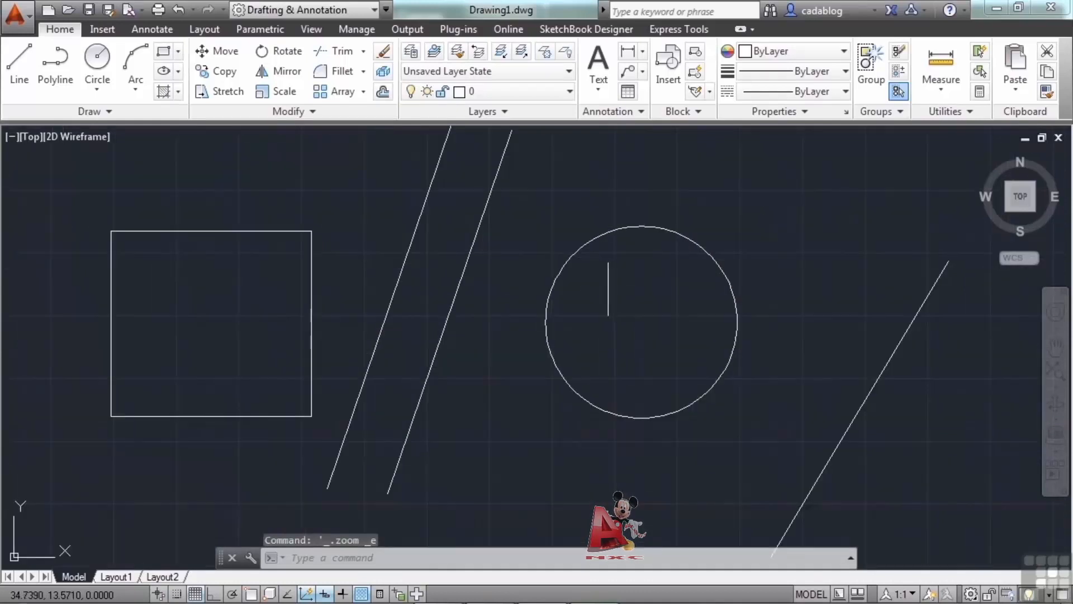
pyautogui.scroll(-4, 612, 292)
pyautogui.moveTo(611, 292)
pyautogui.mouseDown(button='middle')
pyautogui.moveTo(508, 271)
pyautogui.moveTo(584, 298)
pyautogui.mouseUp(button='middle')
pyautogui.middleClick(584, 298)
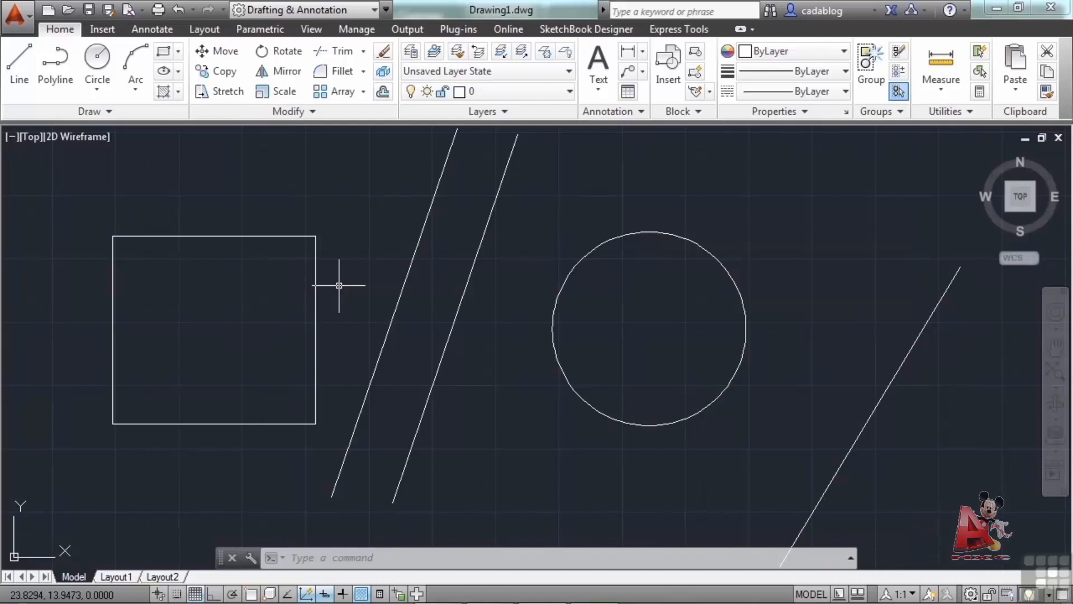
# Review the list of recently used commands and close it without running any
pyautogui.rightClick(405, 242)
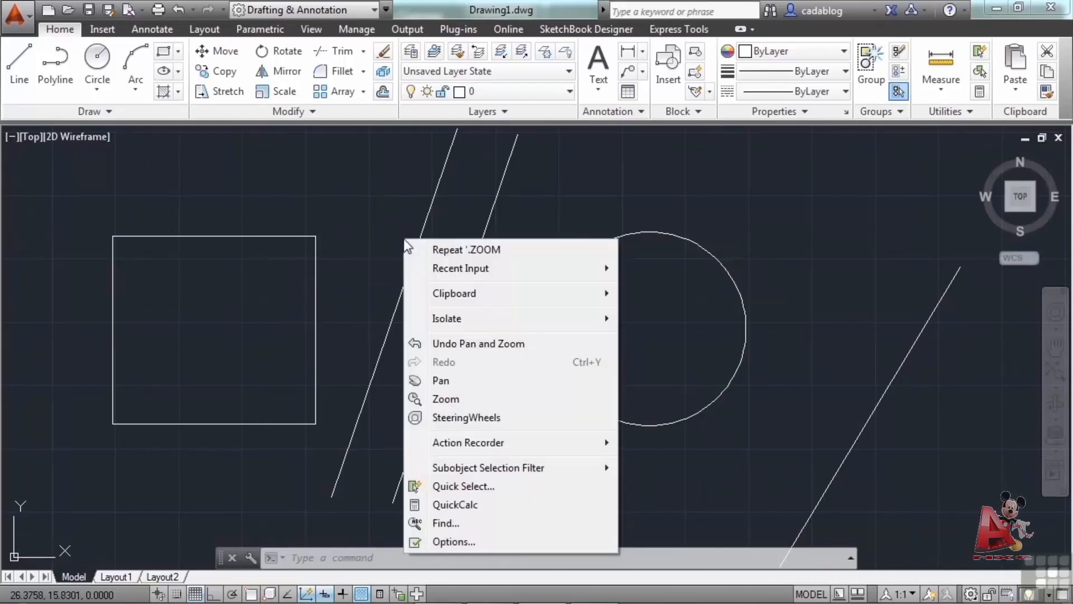
pyautogui.moveTo(495, 274)
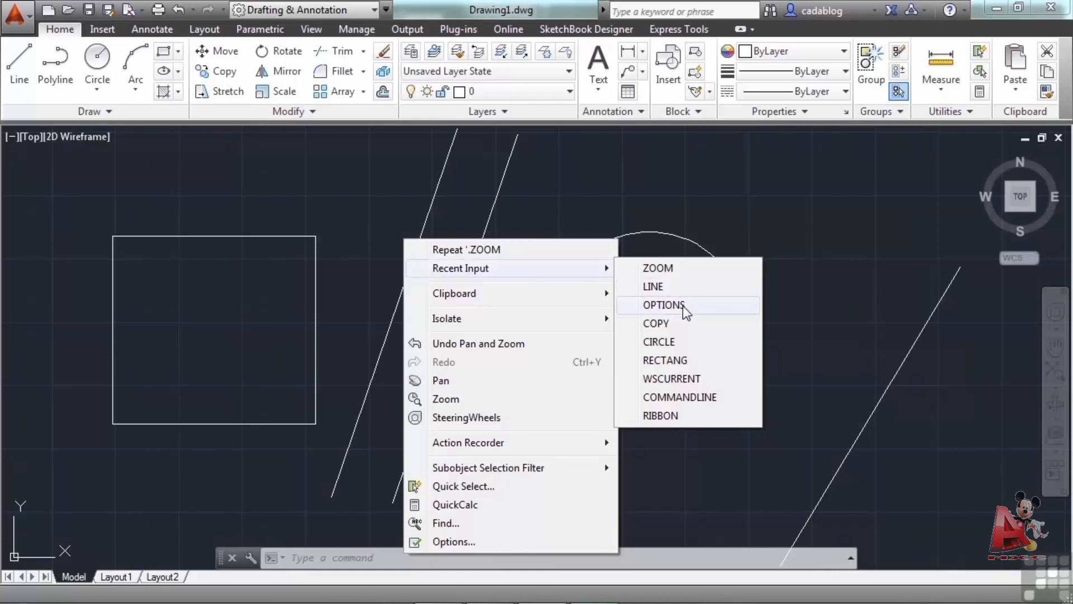
pyautogui.click(250, 187)
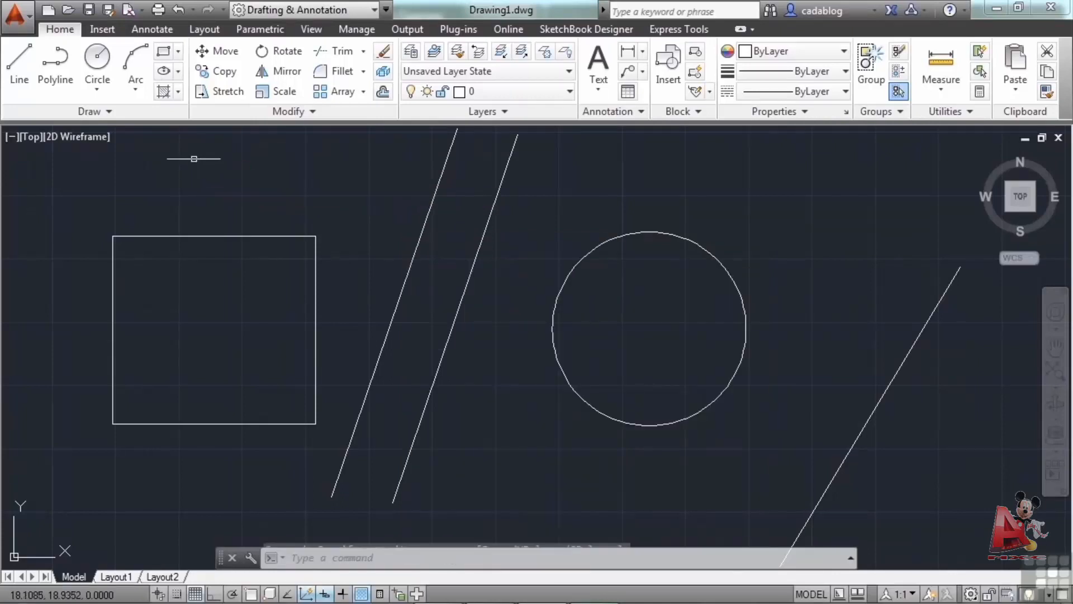
# Open the display options and raise the crosshair size to its maximum of 100
pyautogui.click(16, 16)
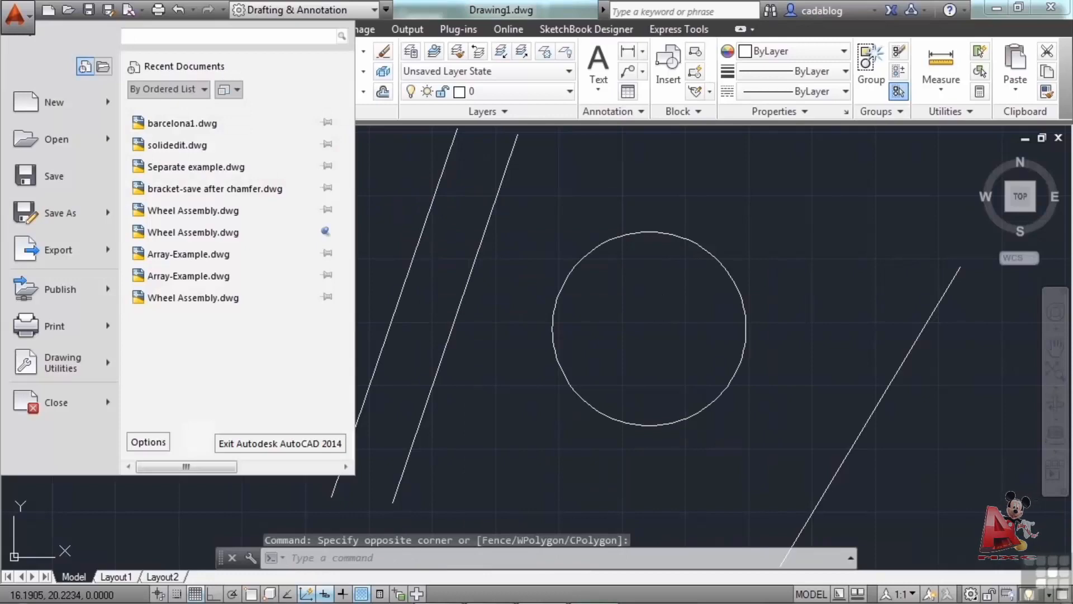
pyautogui.click(149, 442)
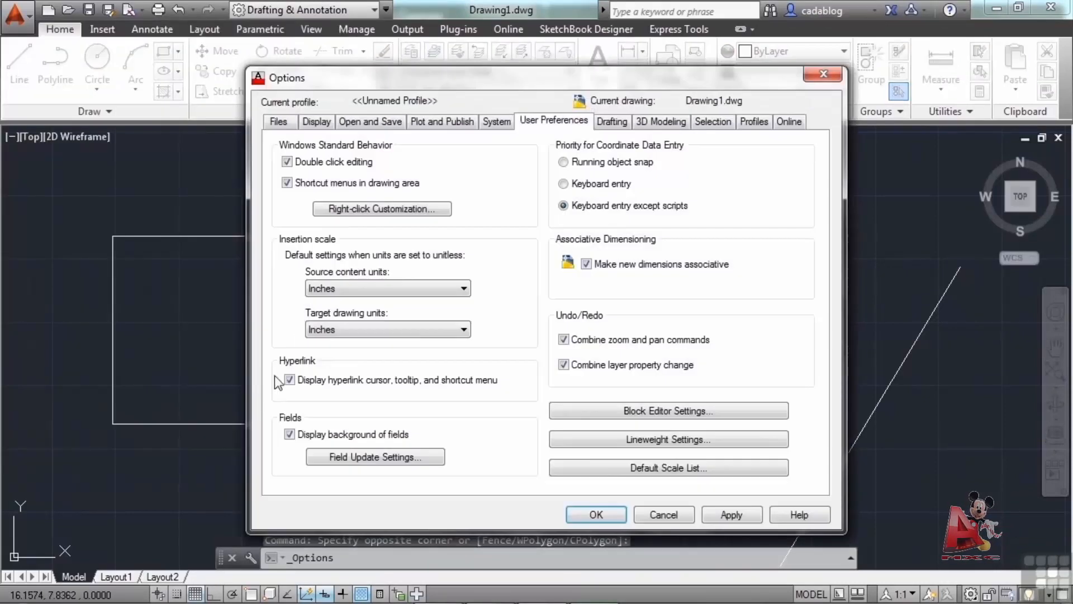
pyautogui.click(323, 123)
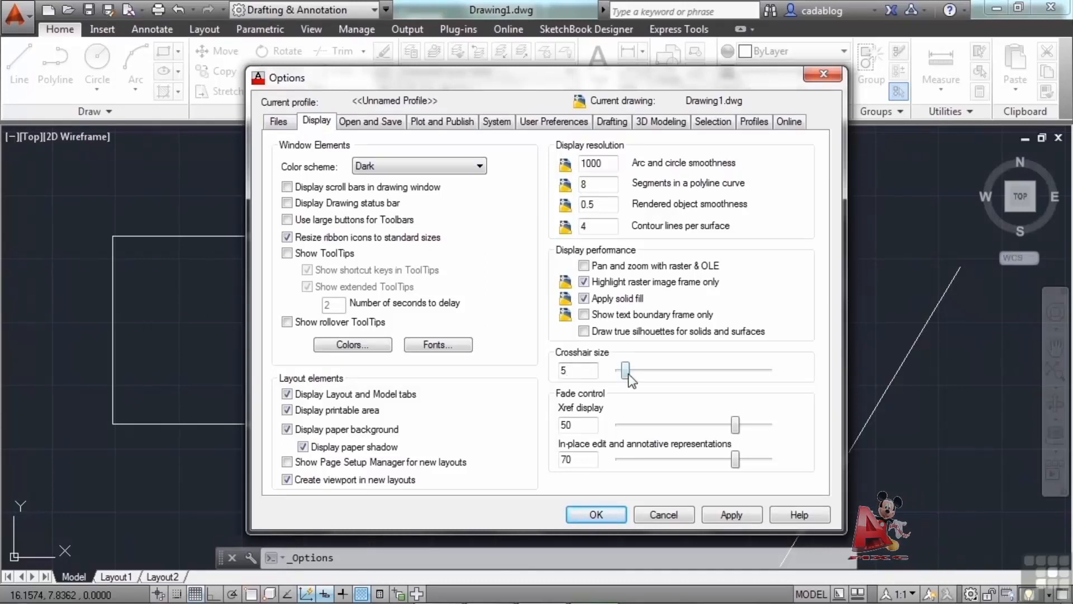
pyautogui.moveTo(626, 371); pyautogui.dragTo(786, 380)
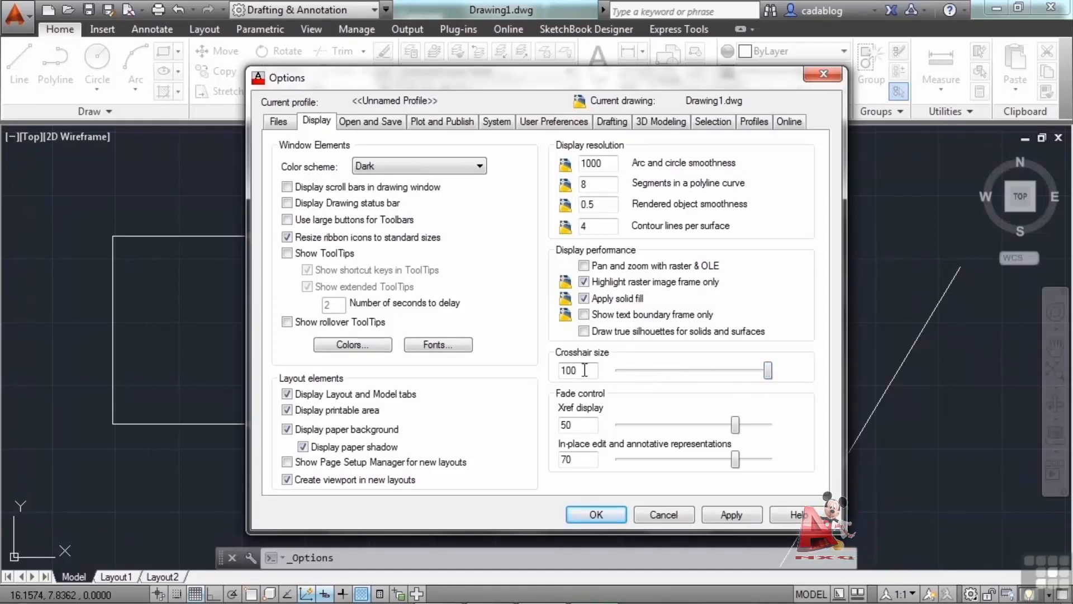
# Set the crosshair size to 50 in the display options
pyautogui.moveTo(585, 370); pyautogui.dragTo(561, 371)
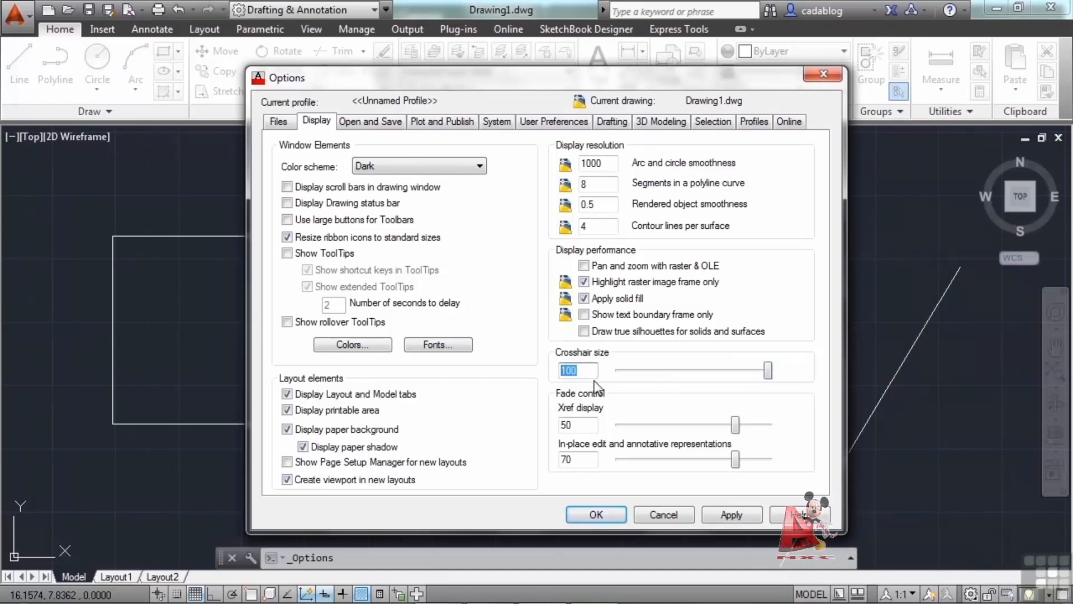
pyautogui.write('50')
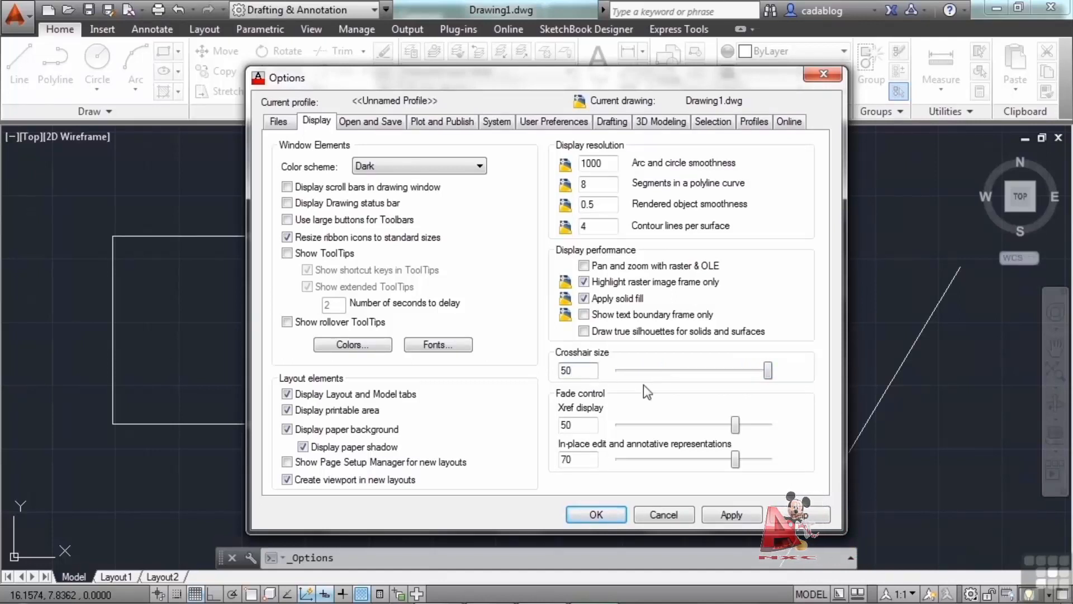
pyautogui.click(769, 371)
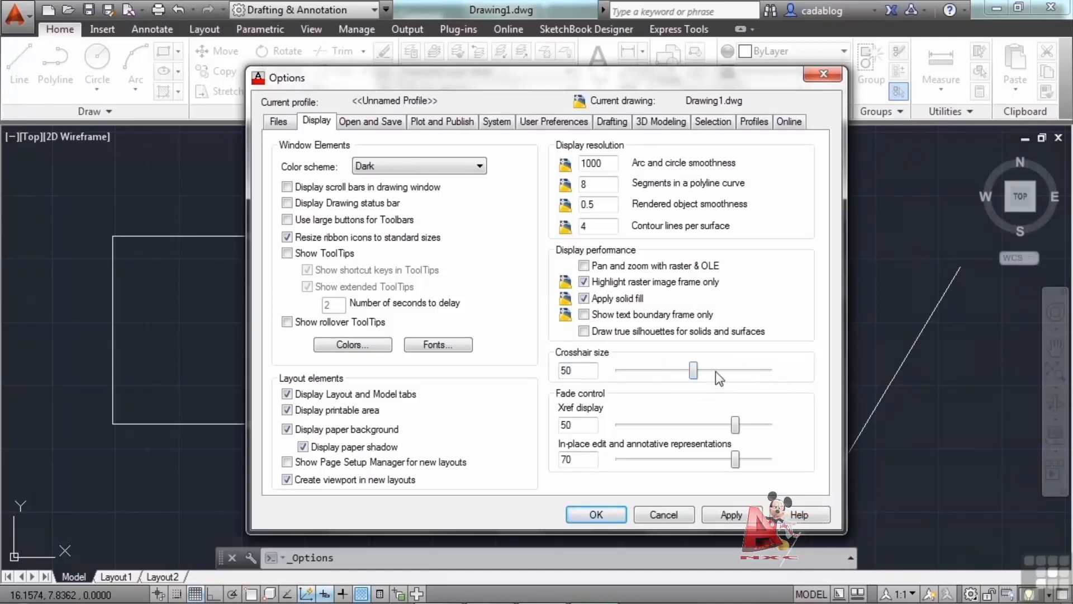
# Bring the crosshair size back up to 100 and accept the options
pyautogui.moveTo(696, 370); pyautogui.dragTo(779, 380)
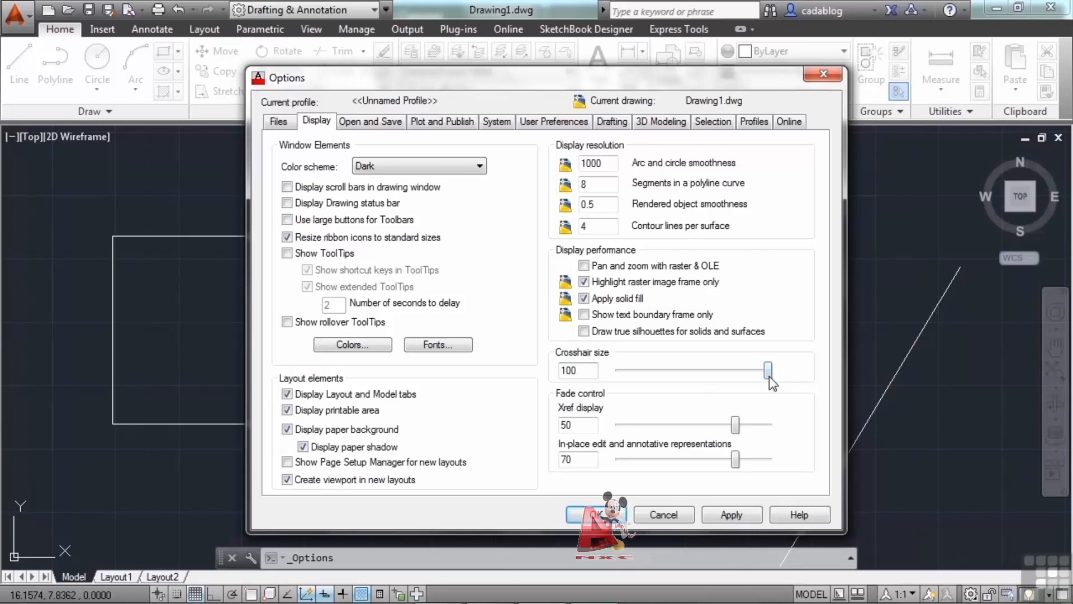
pyautogui.moveTo(769, 377); pyautogui.dragTo(799, 368)
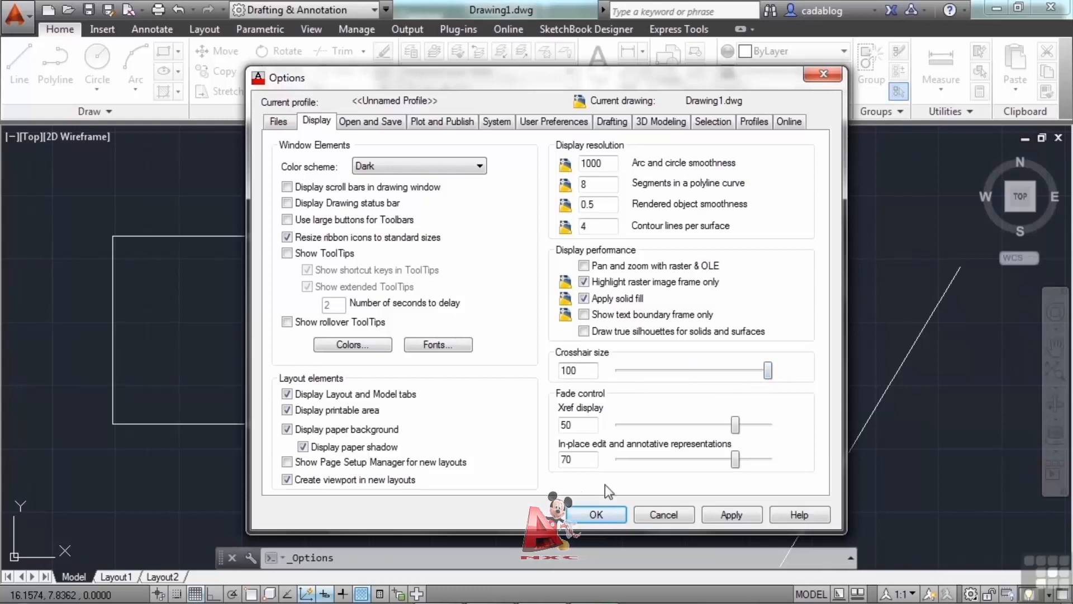
pyautogui.click(602, 511)
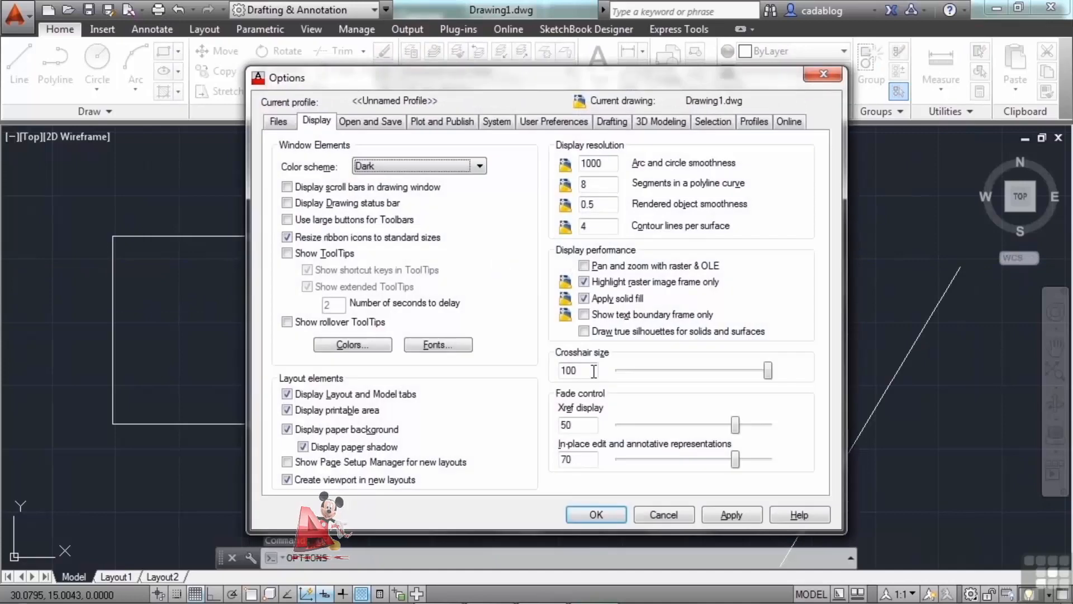
# Change the crosshair size to 50 in the reopened display options and accept the change
pyautogui.moveTo(593, 370); pyautogui.dragTo(531, 374)
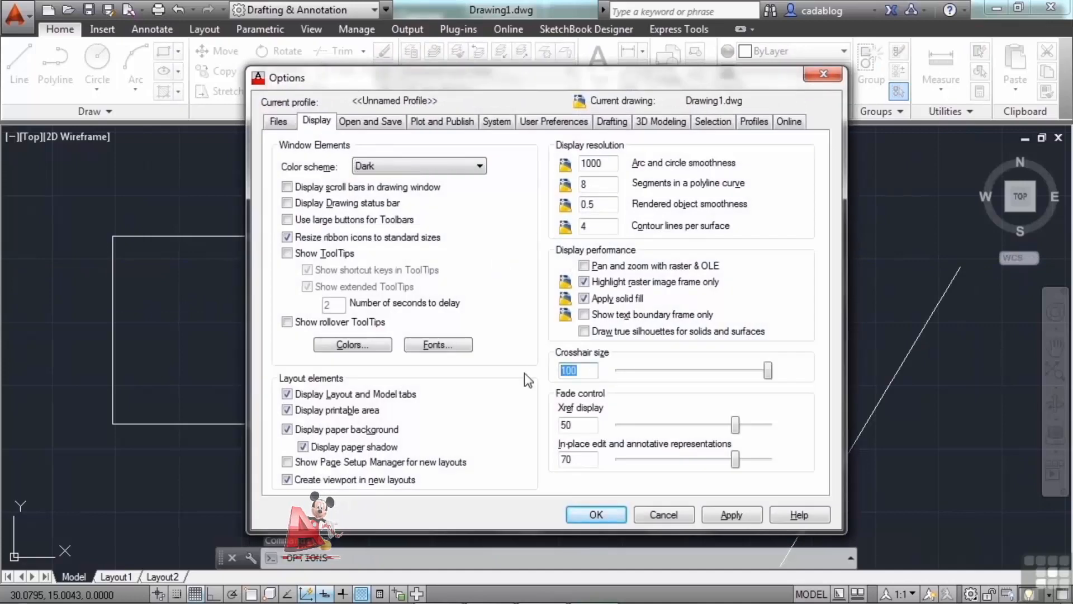
pyautogui.write('50')
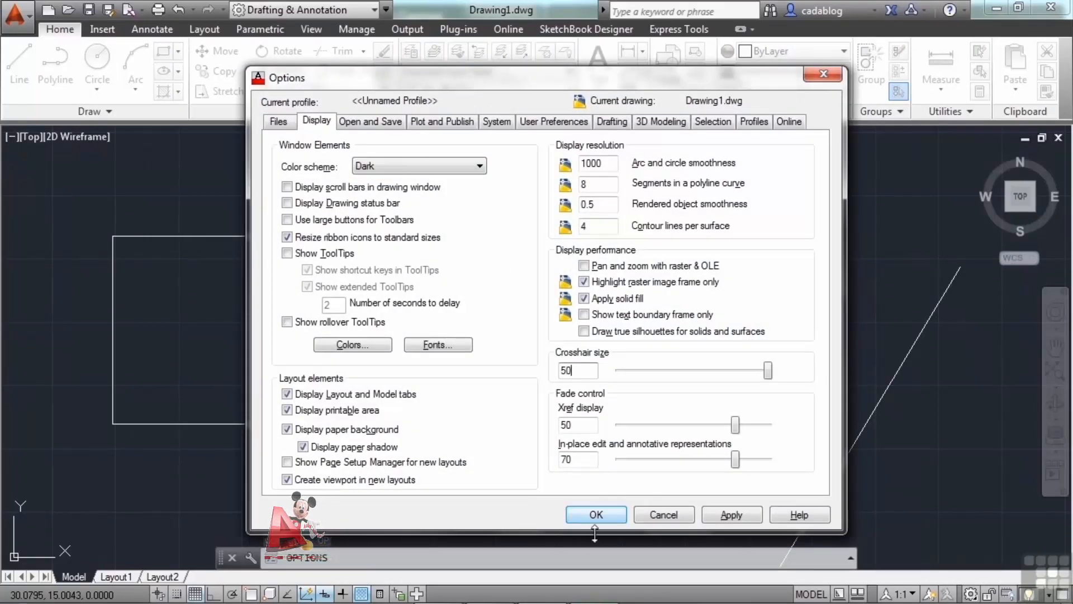
pyautogui.click(602, 517)
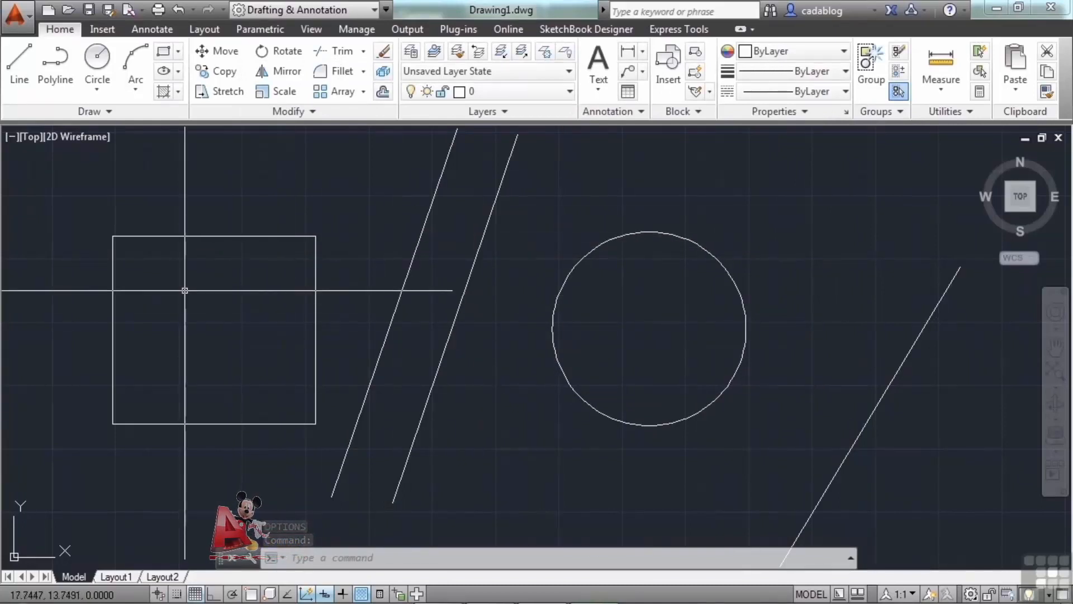
pyautogui.scroll(-4, 329, 295)
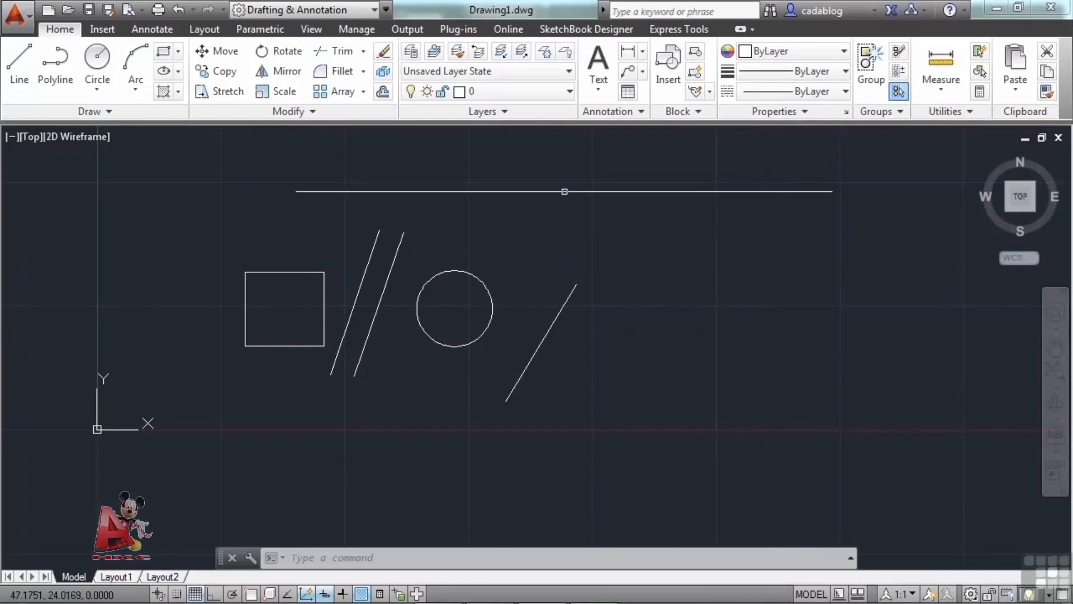
pyautogui.moveTo(735, 575)
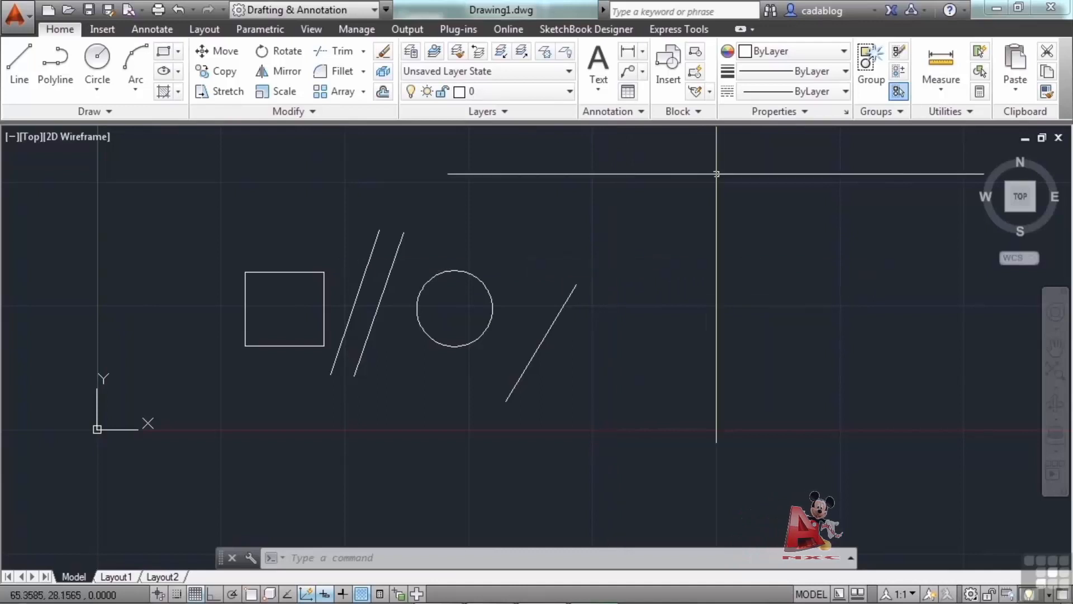
pyautogui.click(925, 10)
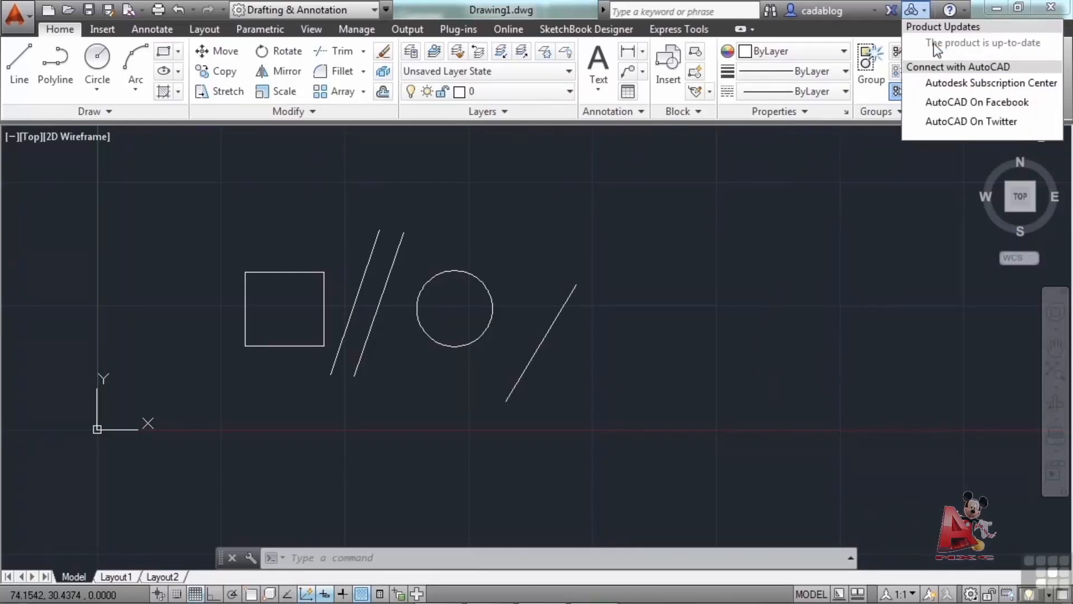
pyautogui.click(834, 206)
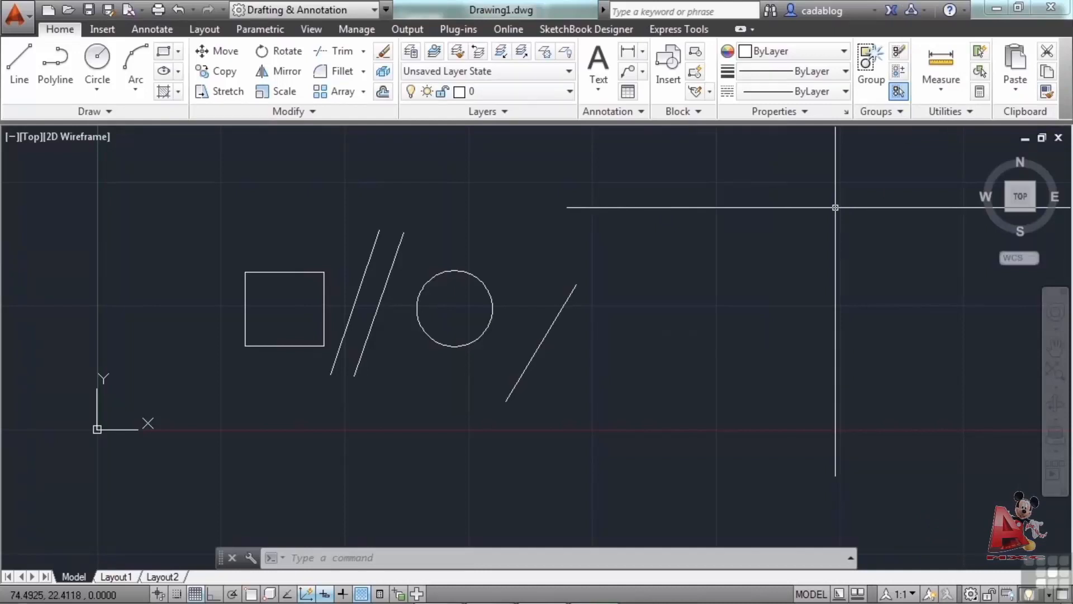